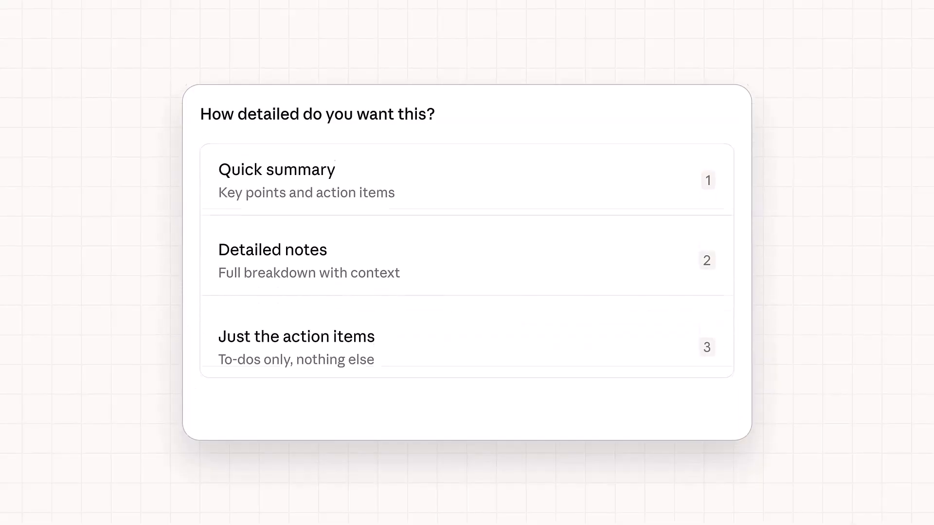
{"action": "left_click", "coordinate": [603, 228]}
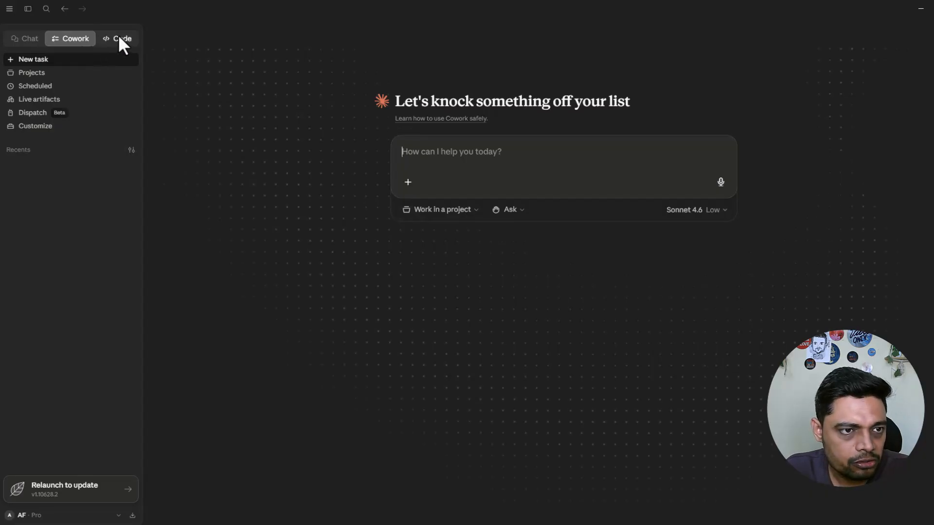
{"action": "left_click", "coordinate": [119, 40]}
{"action": "left_click", "coordinate": [74, 41]}
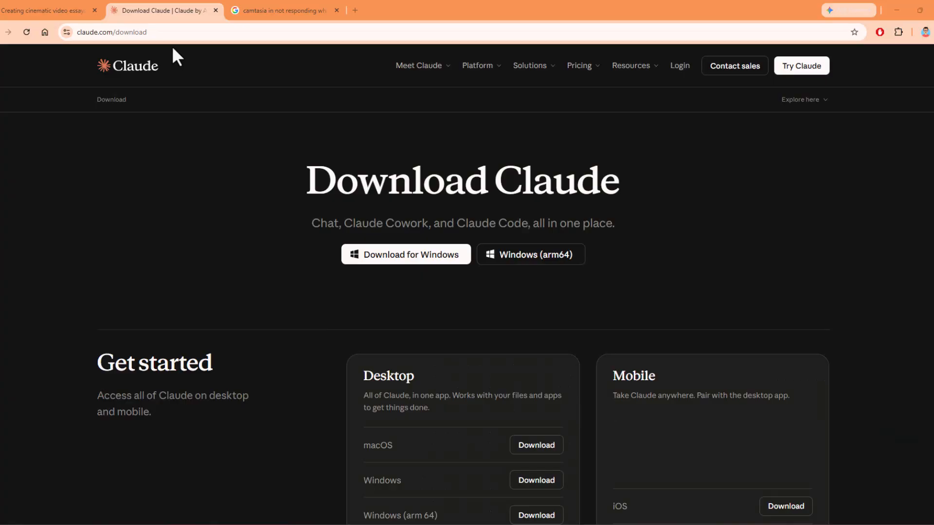
{"action": "left_click", "coordinate": [166, 32]}
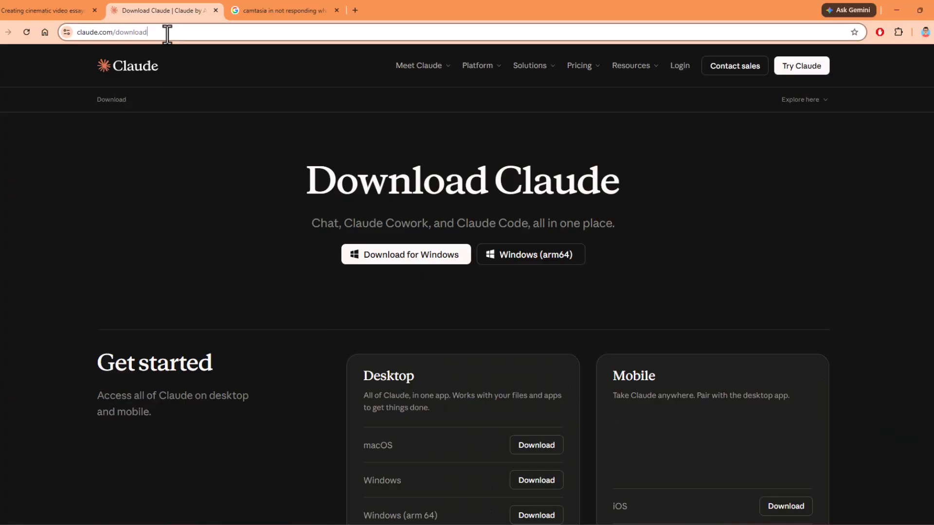
{"action": "left_click", "coordinate": [170, 157]}
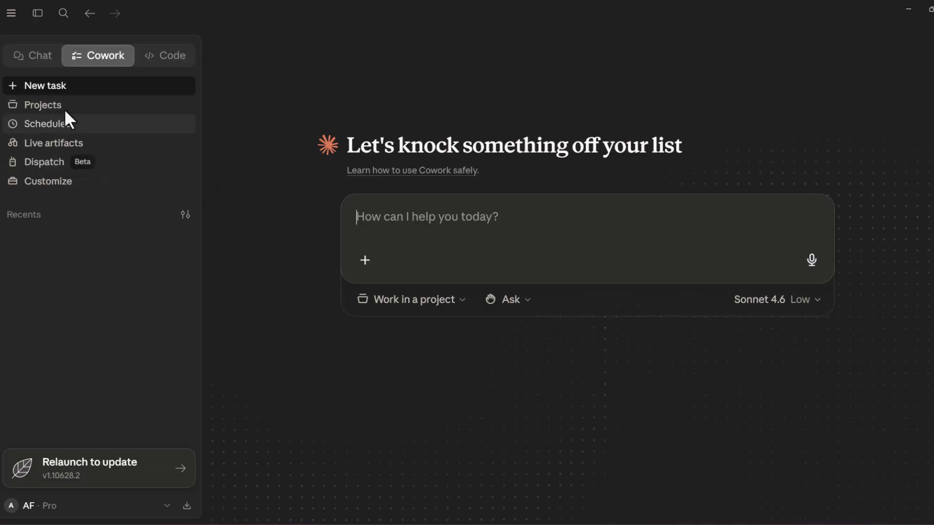
Look at the Customize and Scheduled pages of Cowork and return to a new task
{"action": "left_click", "coordinate": [54, 183]}
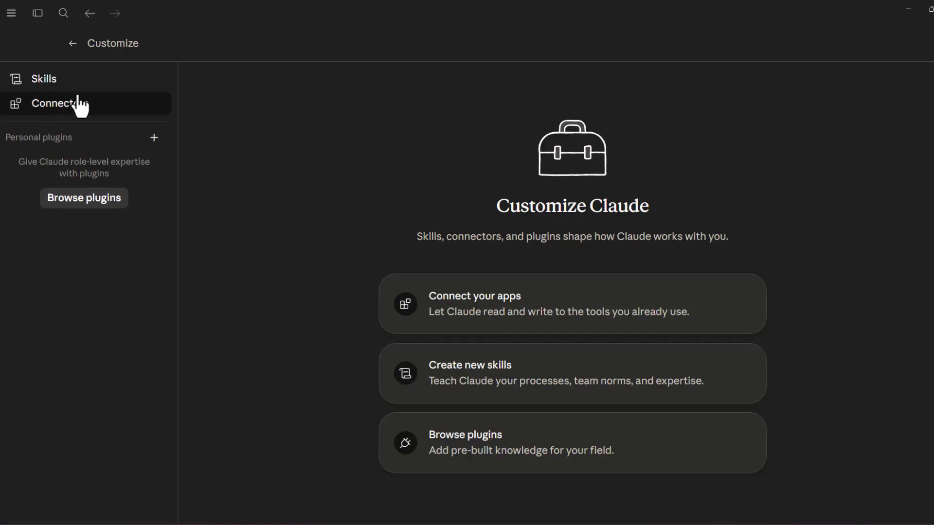
{"action": "left_click", "coordinate": [72, 43]}
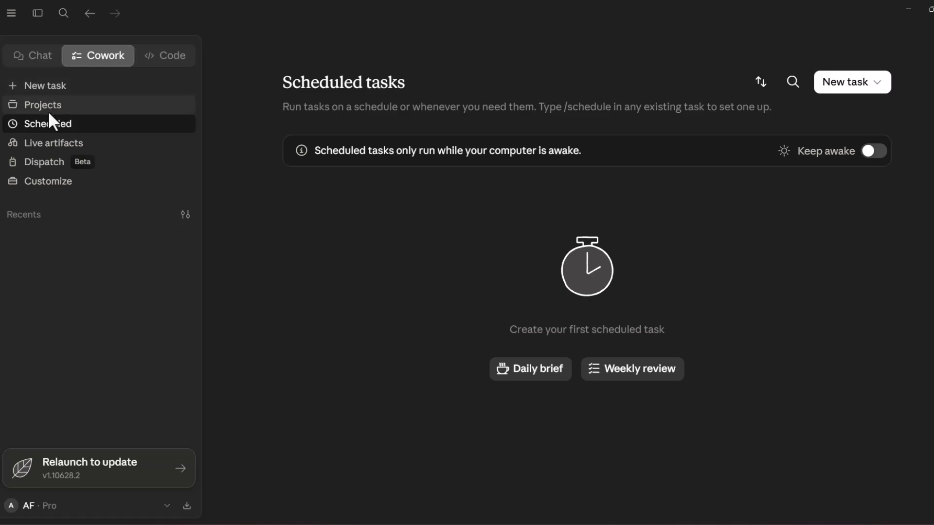
{"action": "left_click", "coordinate": [60, 90]}
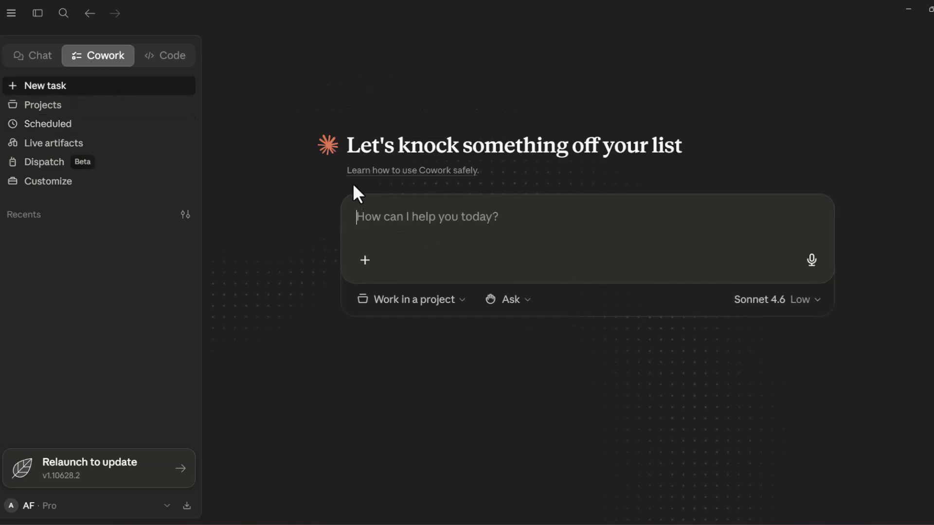
Start a new project from scratch and name it Folder Organizer, leaving the instructions empty
{"action": "left_click", "coordinate": [461, 299]}
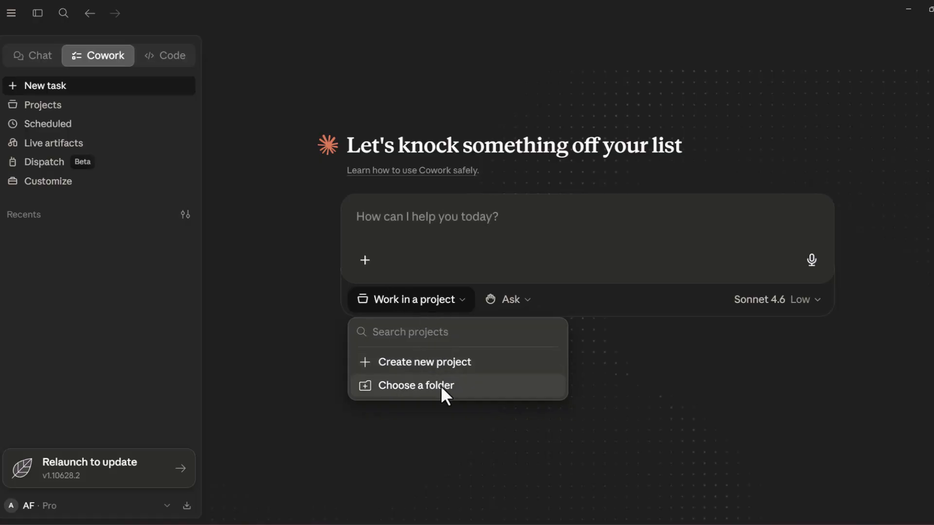
{"action": "left_click", "coordinate": [442, 369]}
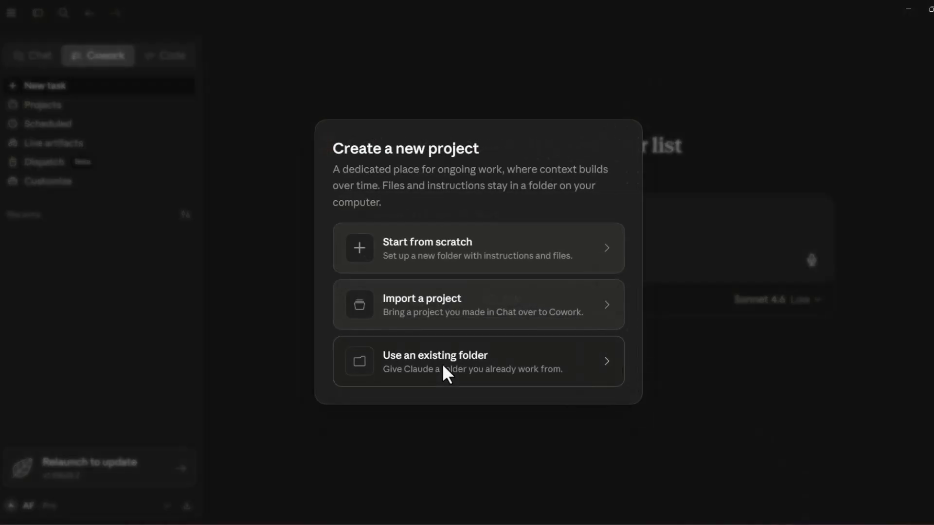
{"action": "left_click", "coordinate": [433, 244]}
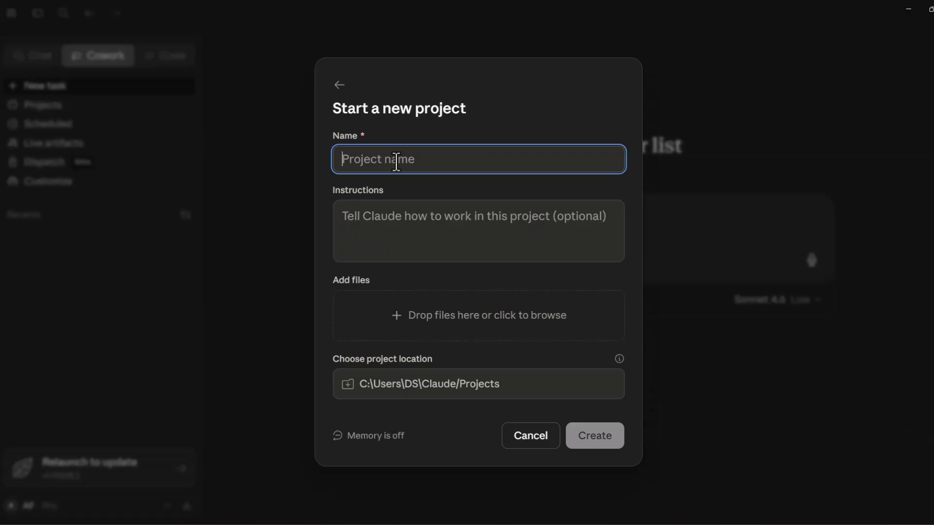
{"action": "type", "text": "Desktop Organiz"}
{"action": "key", "text": "ctrl+a"}
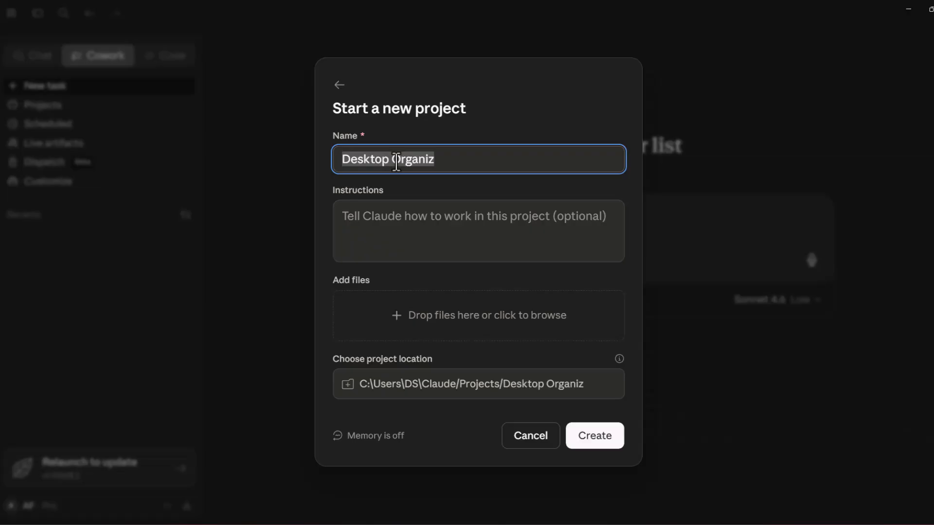
{"action": "type", "text": "Folder"}
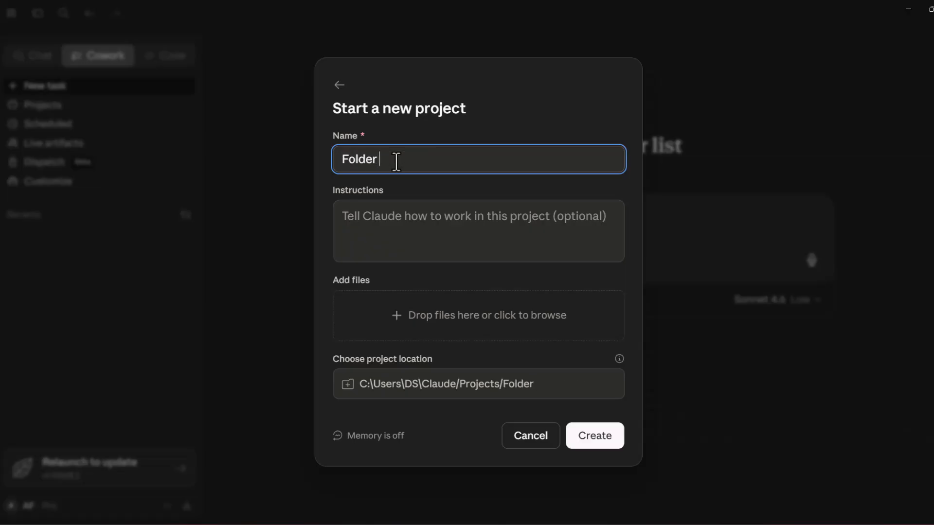
{"action": "type", "text": "Organizer"}
{"action": "left_click", "coordinate": [416, 227]}
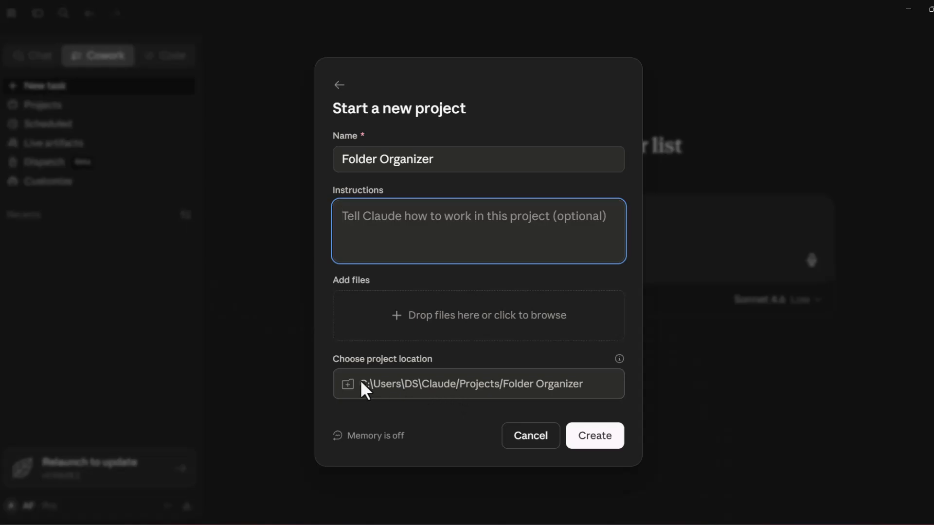
Create the project in a new folder named Folder Organizer inside the POC folder on drive D:
{"action": "left_click", "coordinate": [585, 391]}
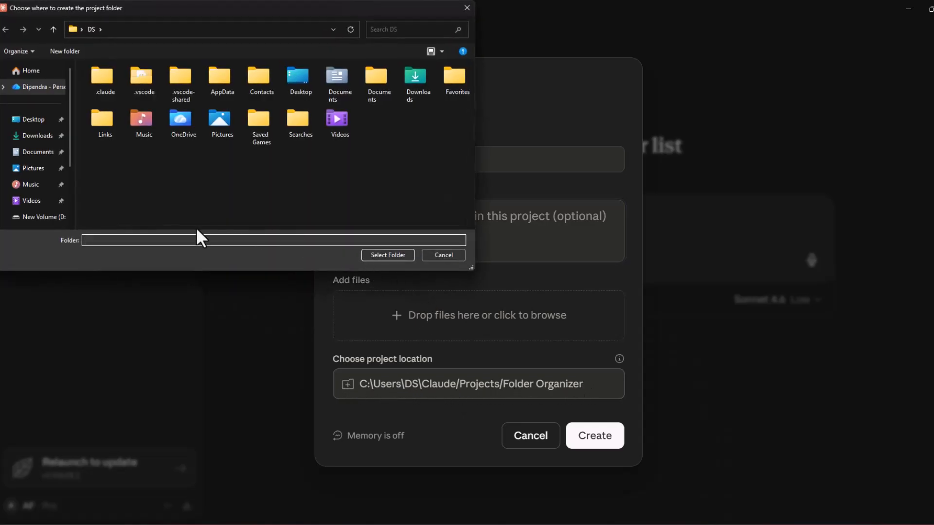
{"action": "left_click", "coordinate": [35, 217]}
{"action": "left_click", "coordinate": [73, 51]}
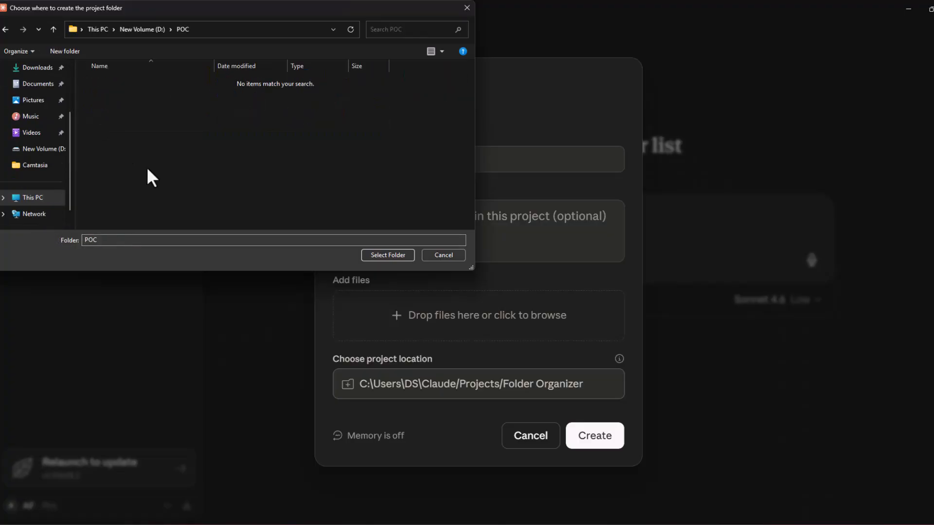
{"action": "right_click", "coordinate": [147, 168]}
{"action": "left_click", "coordinate": [229, 174]}
{"action": "type", "text": "Folder Organizer"}
{"action": "key", "text": "Return"}
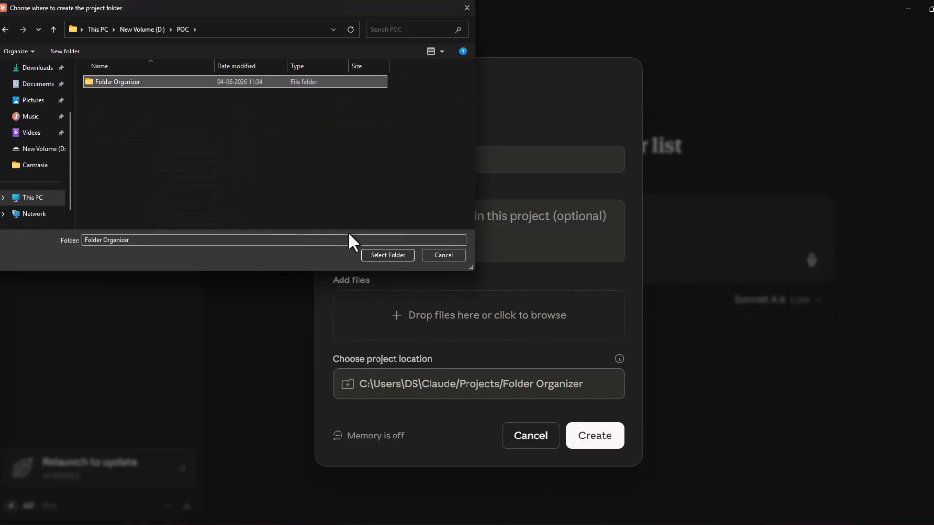
{"action": "left_click", "coordinate": [388, 255]}
{"action": "left_click", "coordinate": [602, 439]}
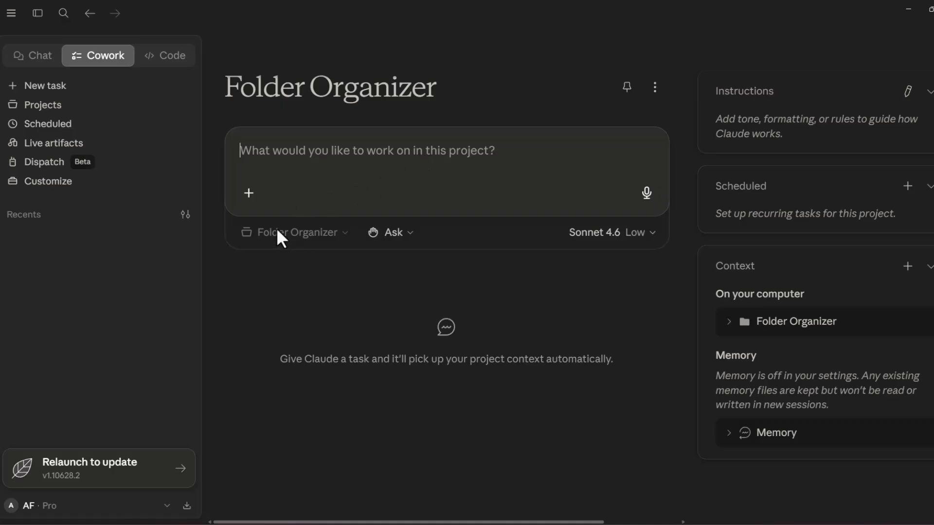
Check the project's Ask mode and the contents of its Folder Organizer and Memory context entries
{"action": "left_click", "coordinate": [400, 233]}
{"action": "left_click", "coordinate": [260, 153]}
{"action": "left_click", "coordinate": [729, 319]}
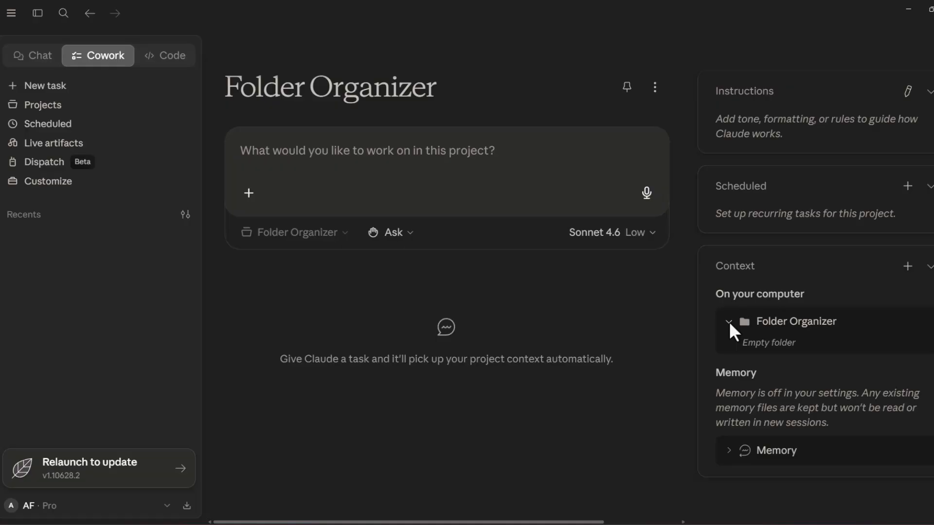
{"action": "left_click", "coordinate": [728, 451]}
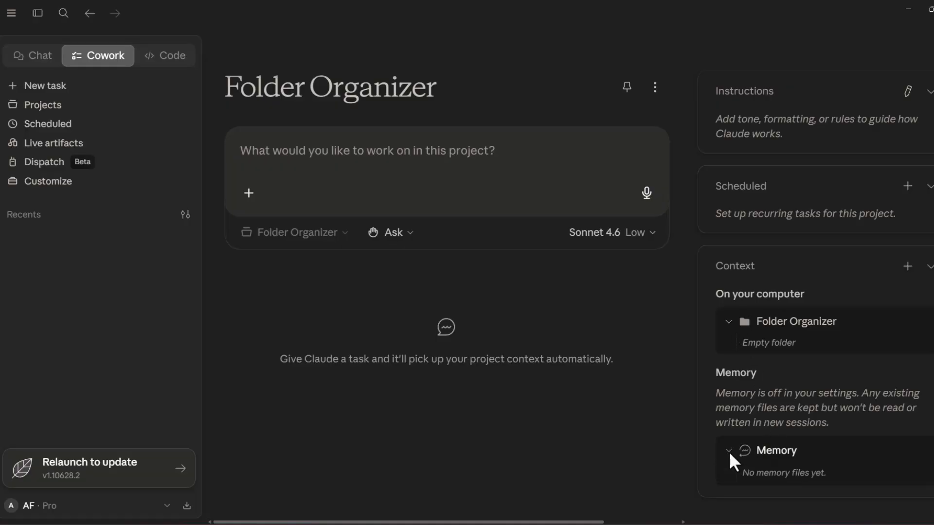
{"action": "left_click", "coordinate": [728, 452]}
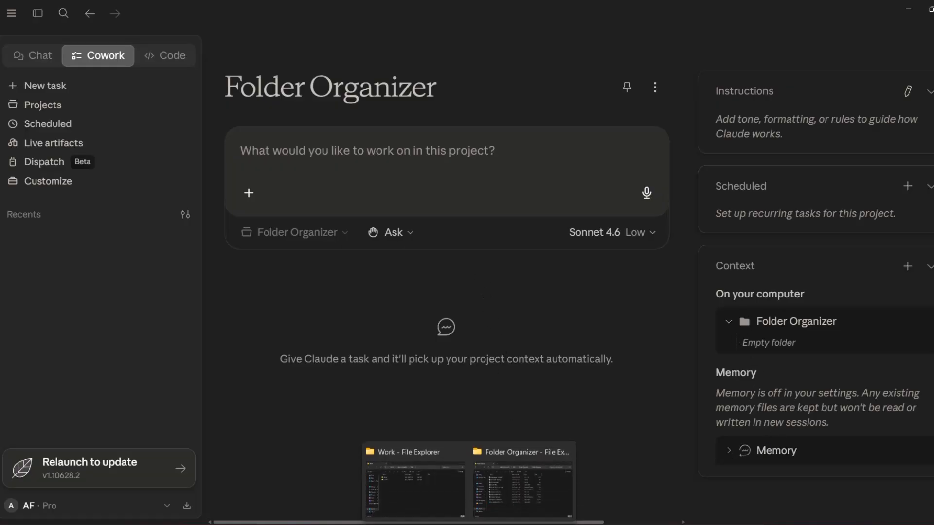
Switch to File Explorer, examine the unsorted files in the nested Folder Organizer folder, and return to the project
{"action": "left_click", "coordinate": [501, 494]}
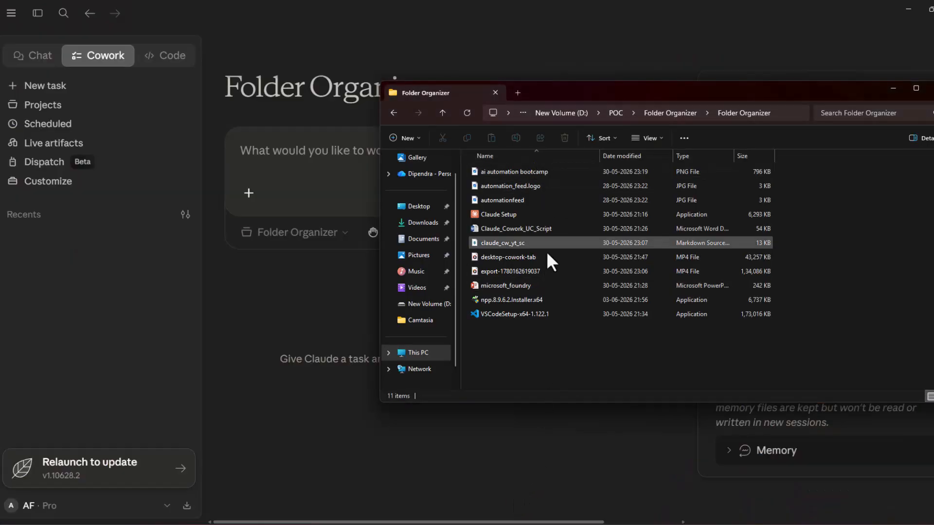
{"action": "left_click_drag", "start_coordinate": [636, 91], "coordinate": [531, 141]}
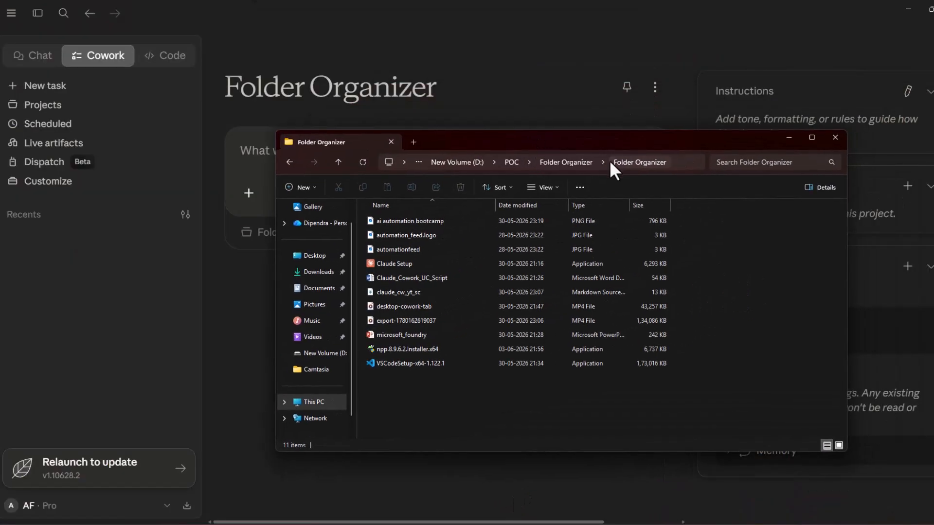
{"action": "left_click_drag", "start_coordinate": [472, 407], "coordinate": [385, 223]}
{"action": "left_click_drag", "start_coordinate": [538, 141], "coordinate": [511, 137]}
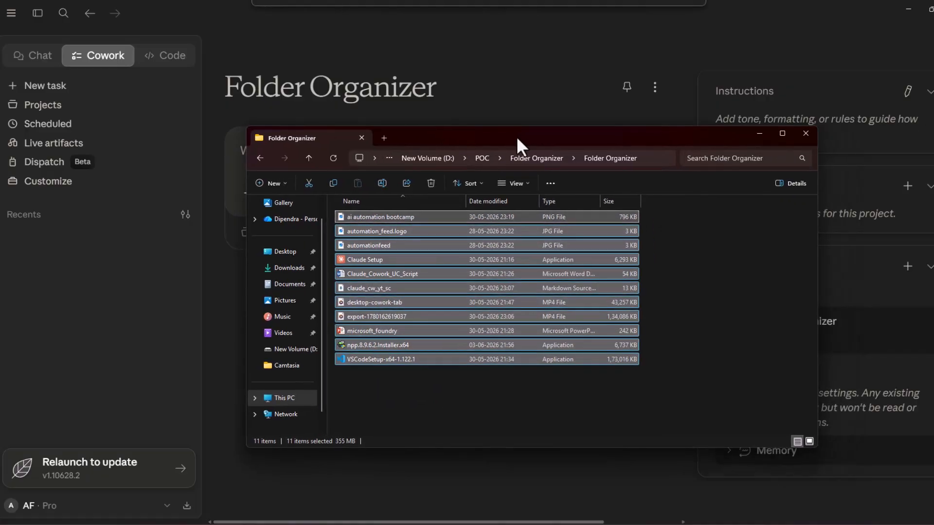
{"action": "left_click", "coordinate": [696, 361]}
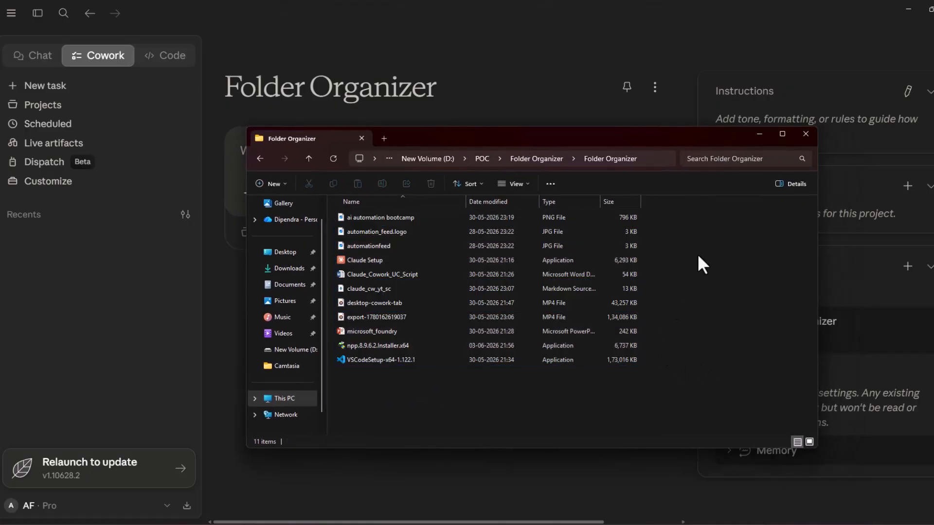
{"action": "left_click", "coordinate": [759, 135]}
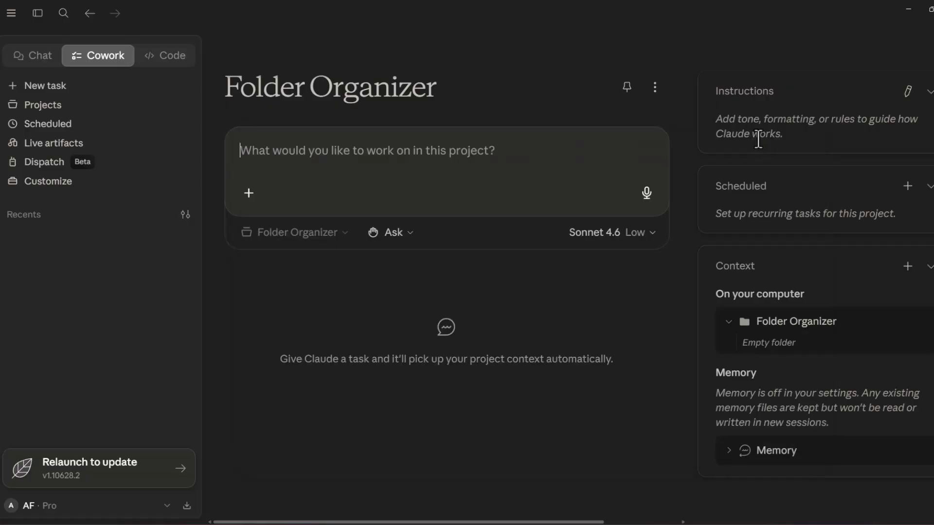
Enter a prompt to sort files by type into Documents, Spreadsheets, Images and Archives subfolders and create a summary.txt report of total files processed
{"action": "left_click", "coordinate": [401, 155]}
{"action": "type", "text": "Organize all files in this folder by file type. Create these subfolders: Documents (pdf, doc, docx, txt, md), Spreadsheets (xls, xlsx, csv), Images (jpg, png, gif), and Archives (zip, rar). Move files to the appropriate folders. Create a summary.txt report showing the total files processed"}
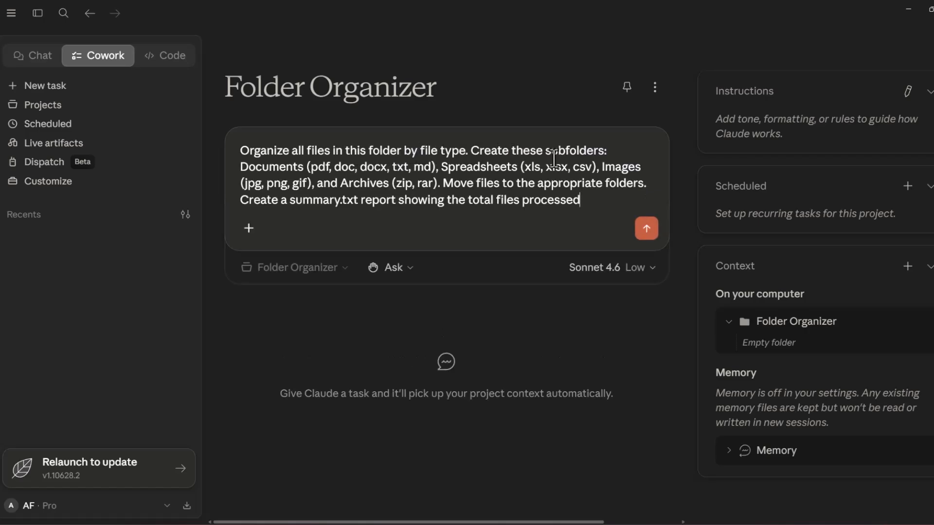
Review the subfolder names and their file extensions listed in the prompt
{"action": "double_click", "coordinate": [270, 168]}
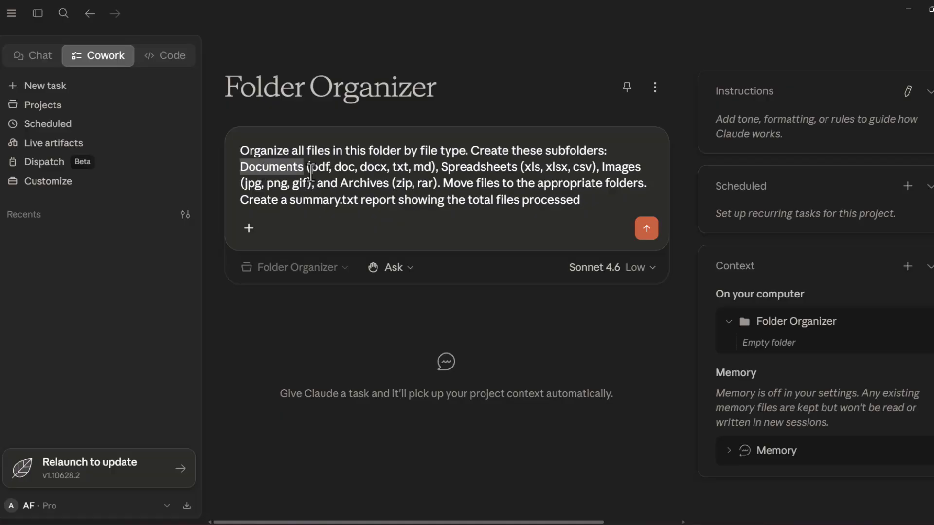
{"action": "left_click_drag", "start_coordinate": [313, 170], "coordinate": [426, 171]}
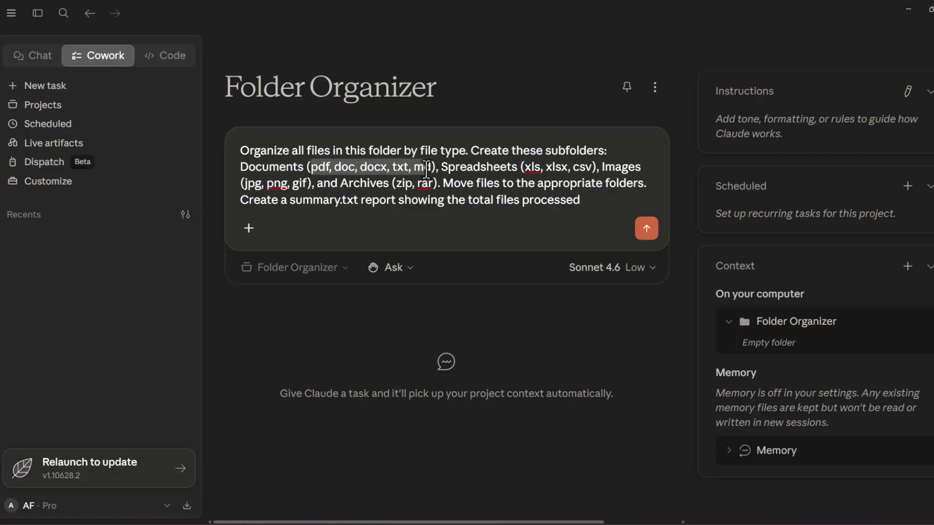
{"action": "double_click", "coordinate": [287, 167]}
{"action": "left_click_drag", "start_coordinate": [525, 168], "coordinate": [591, 168]}
{"action": "double_click", "coordinate": [506, 168]}
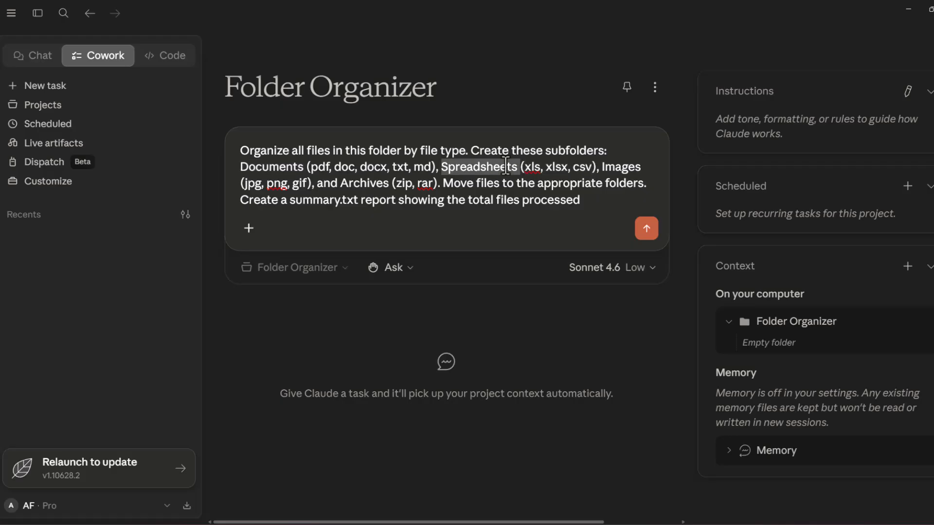
{"action": "left_click", "coordinate": [612, 171]}
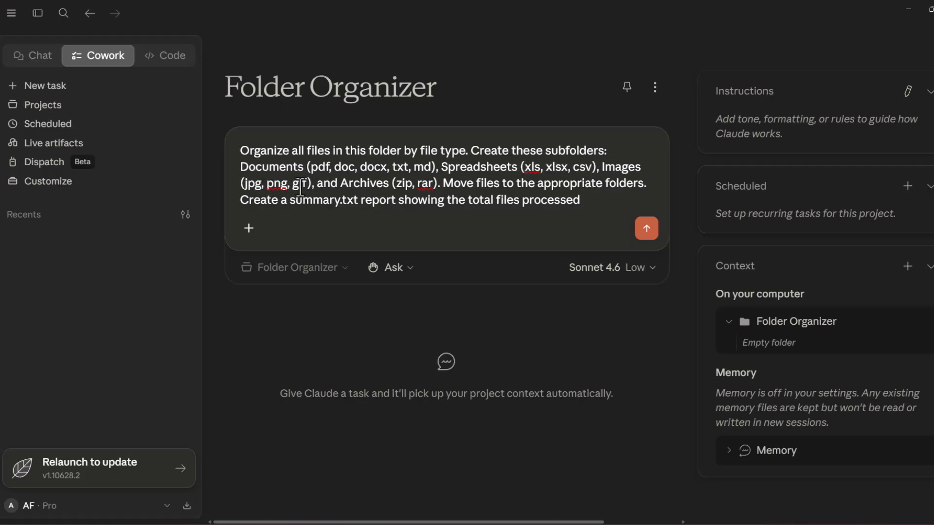
{"action": "double_click", "coordinate": [611, 172]}
{"action": "double_click", "coordinate": [357, 184]}
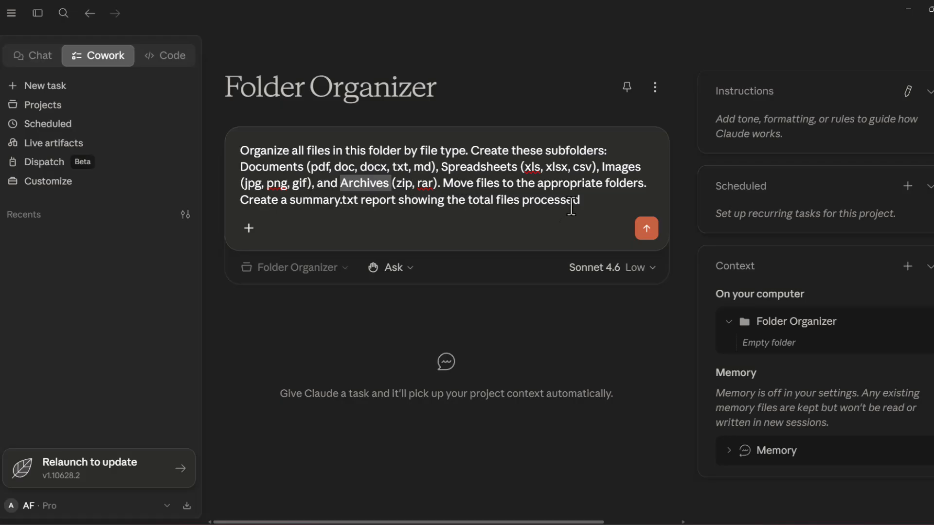
Check the available models and effort setting, keep Sonnet 4.6 with Low effort, and submit the file organization prompt
{"action": "left_click", "coordinate": [611, 268]}
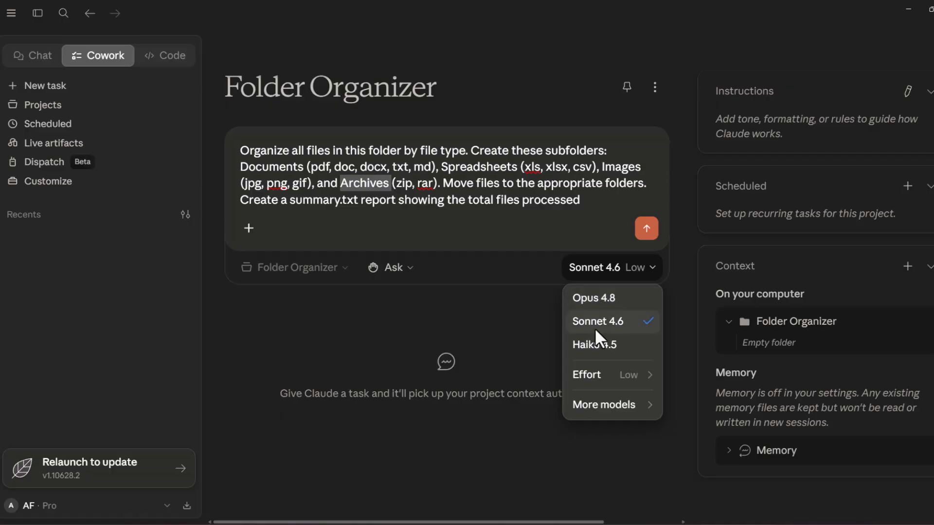
{"action": "mouse_move", "coordinate": [624, 382]}
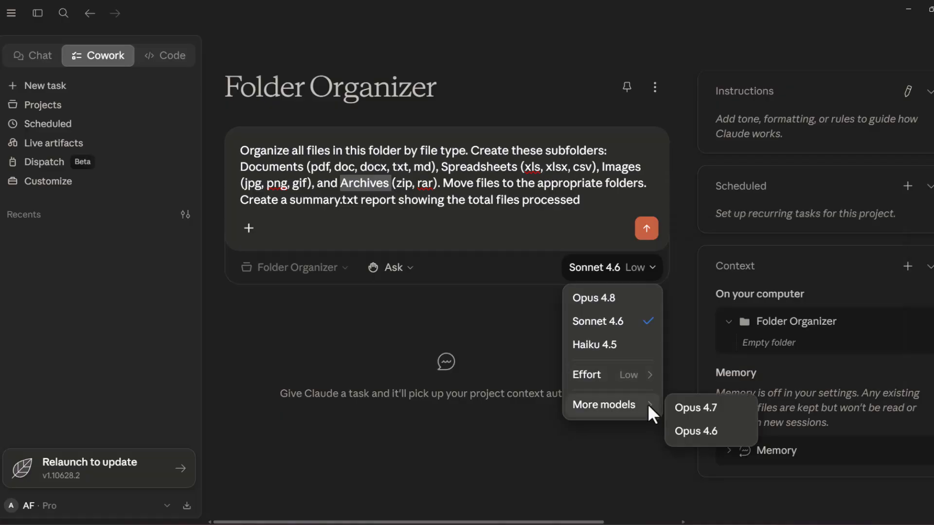
{"action": "left_click", "coordinate": [648, 227]}
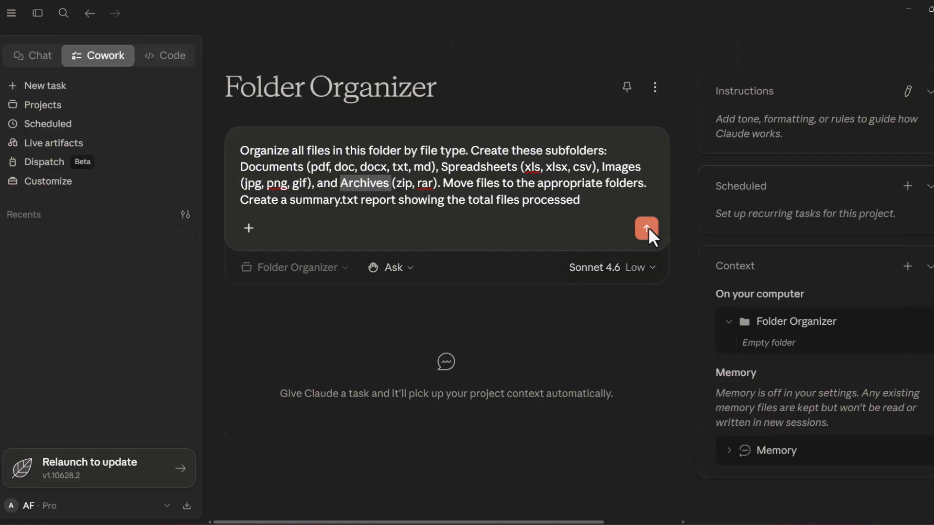
{"action": "left_click", "coordinate": [648, 227]}
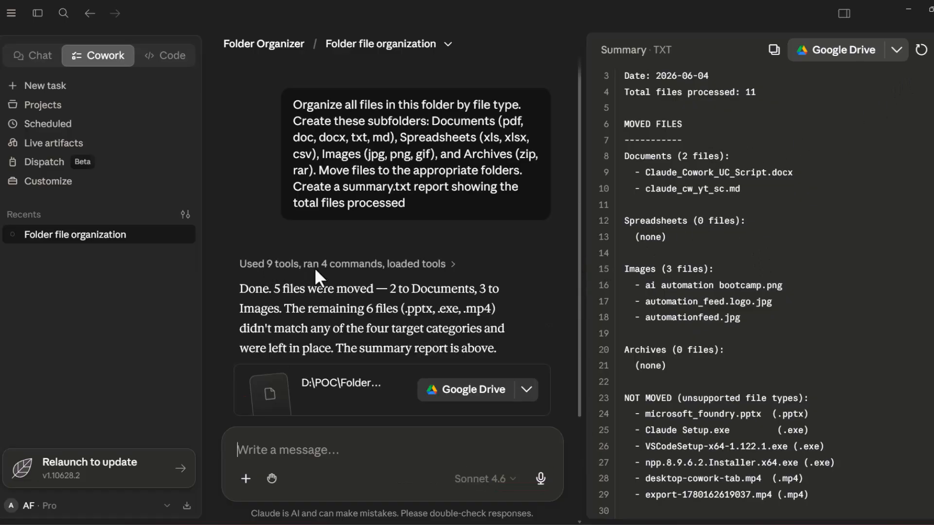
Expand the details of the file organization run and review its executed tasks and the closing message on moved files
{"action": "left_click", "coordinate": [453, 264]}
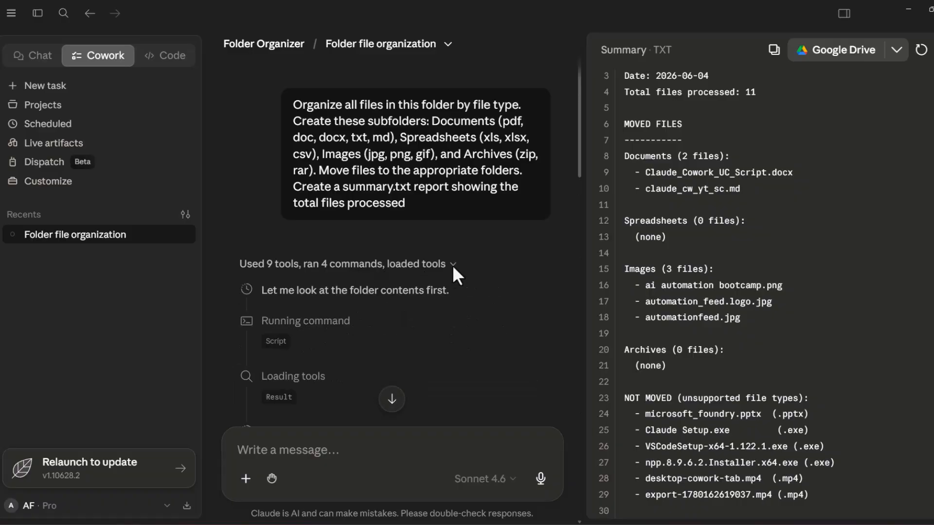
{"action": "scroll", "coordinate": [375, 300], "scroll_direction": "down", "scroll_amount": 4}
{"action": "scroll", "coordinate": [378, 296], "scroll_direction": "down", "scroll_amount": 5}
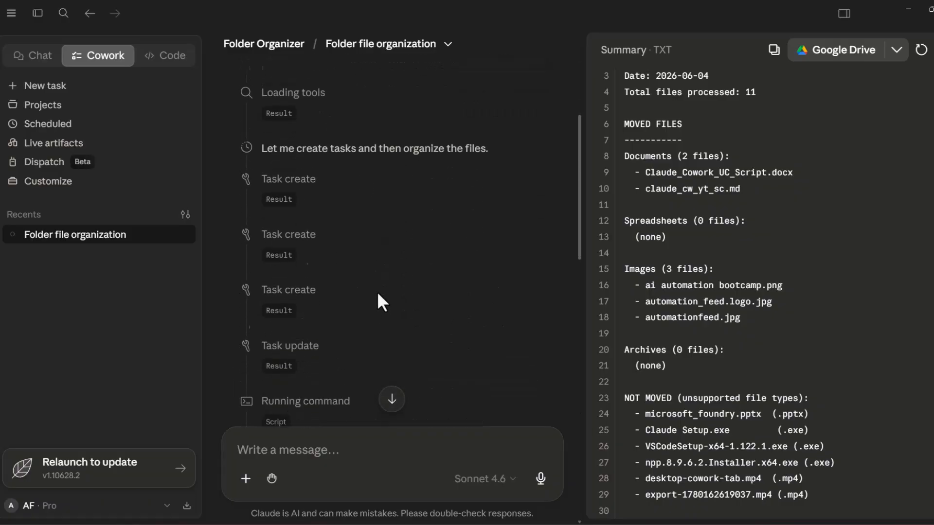
{"action": "scroll", "coordinate": [378, 292], "scroll_direction": "down", "scroll_amount": 2}
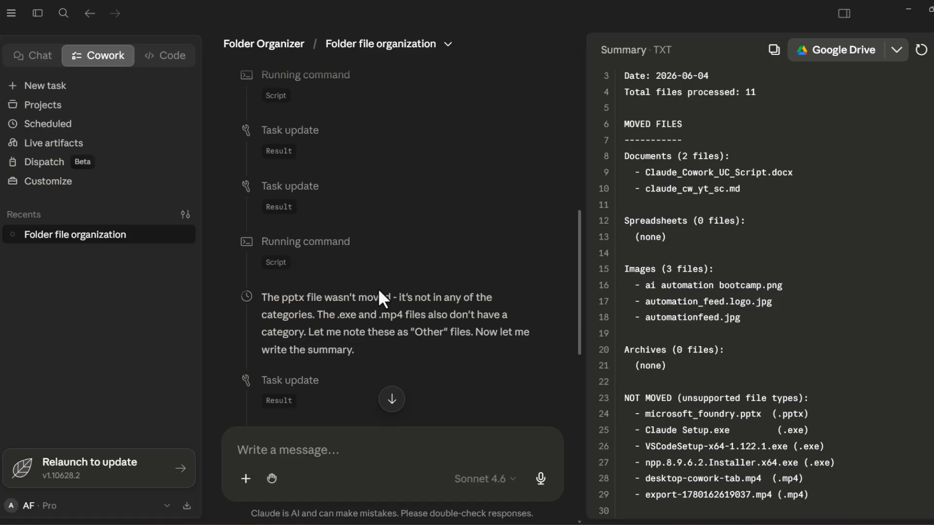
{"action": "scroll", "coordinate": [378, 288], "scroll_direction": "down", "scroll_amount": 8}
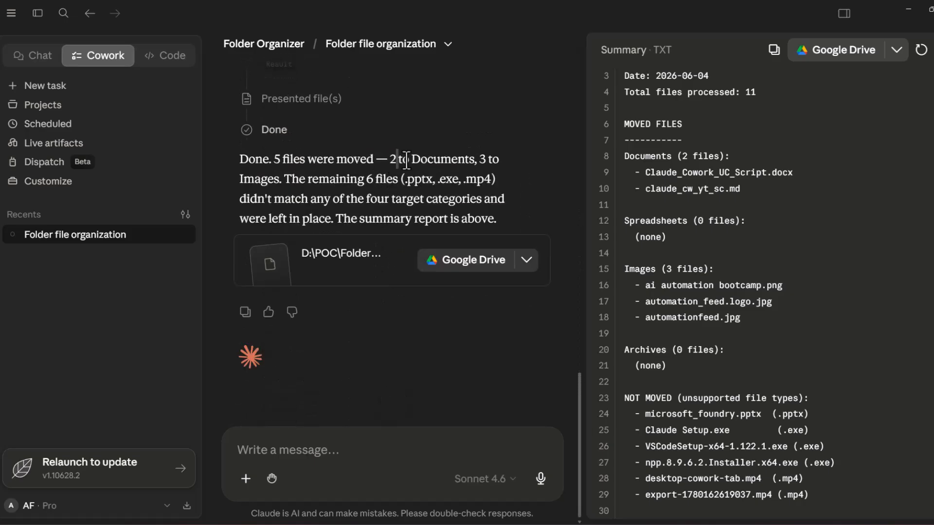
{"action": "left_click_drag", "start_coordinate": [397, 163], "coordinate": [460, 164]}
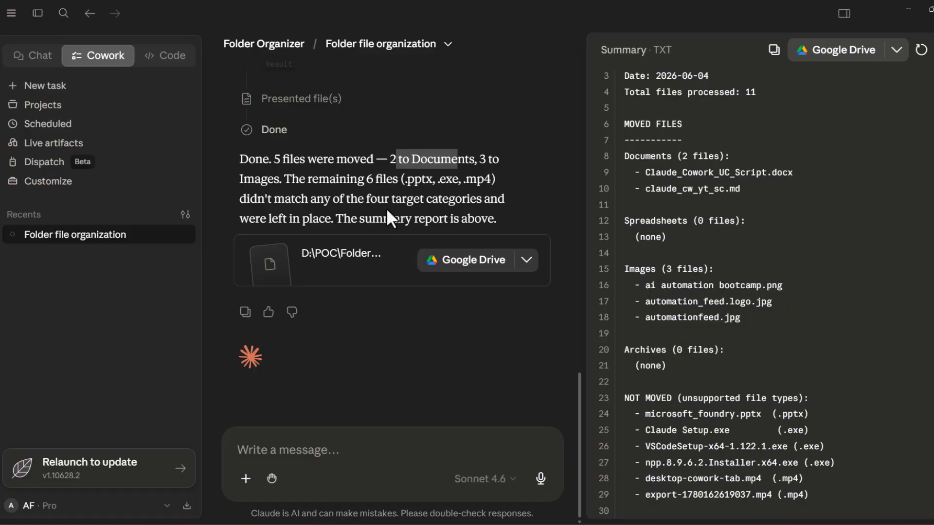
Send a follow-up prompt to move all the remaining files to a Misc folder, review the reply and close the summary preview
{"action": "left_click", "coordinate": [321, 453]}
{"action": "type", "text": "For all the remaining files pease move them to a Misc"}
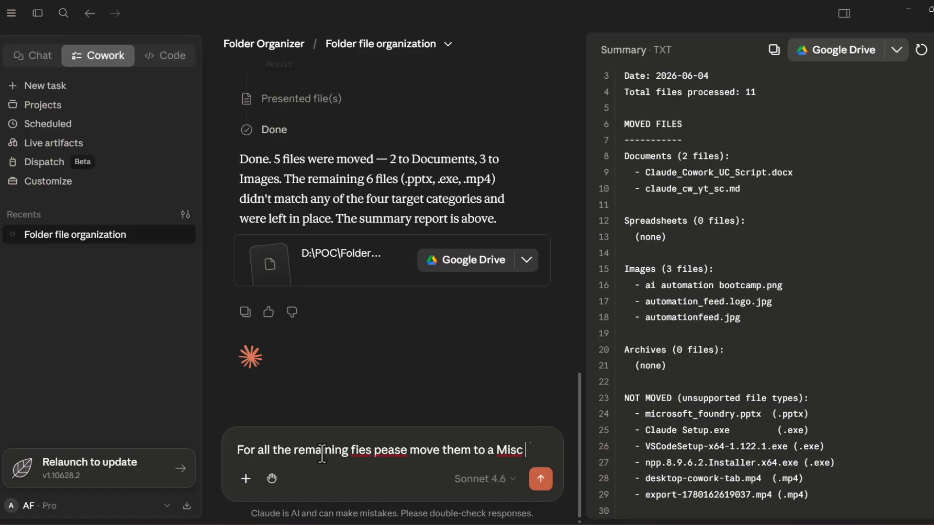
{"action": "key", "text": "Return"}
{"action": "scroll", "coordinate": [316, 229], "scroll_direction": "up", "scroll_amount": 10}
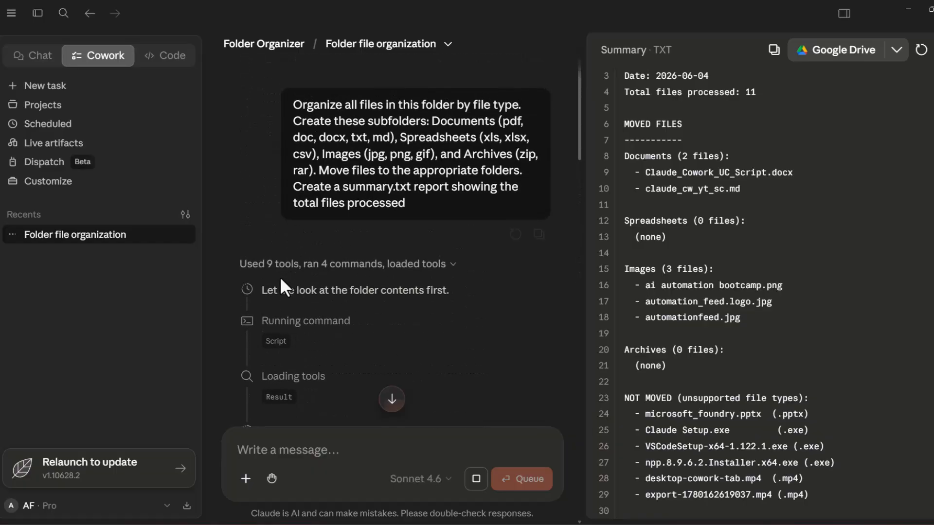
{"action": "scroll", "coordinate": [455, 270], "scroll_direction": "down", "scroll_amount": 15}
{"action": "scroll", "coordinate": [452, 265], "scroll_direction": "down", "scroll_amount": 10}
{"action": "scroll", "coordinate": [462, 275], "scroll_direction": "up", "scroll_amount": 10}
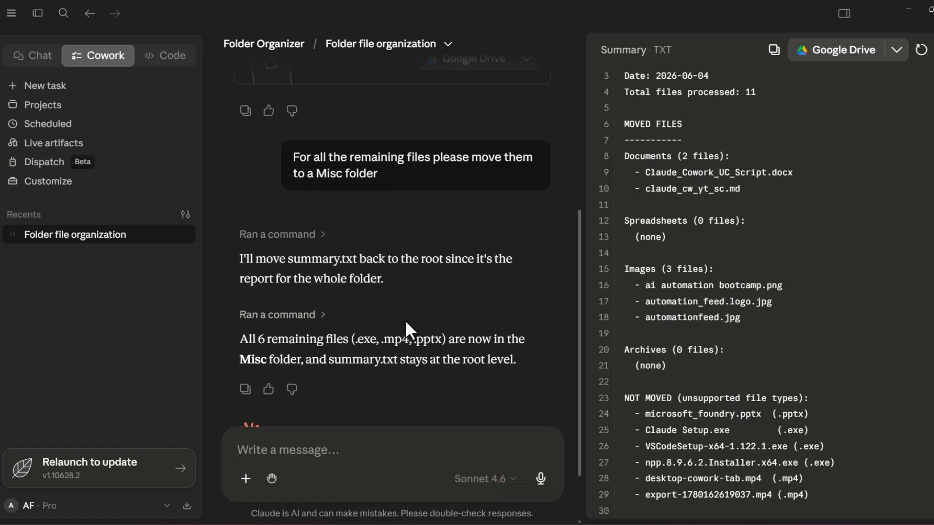
{"action": "scroll", "coordinate": [475, 365], "scroll_direction": "down", "scroll_amount": 2}
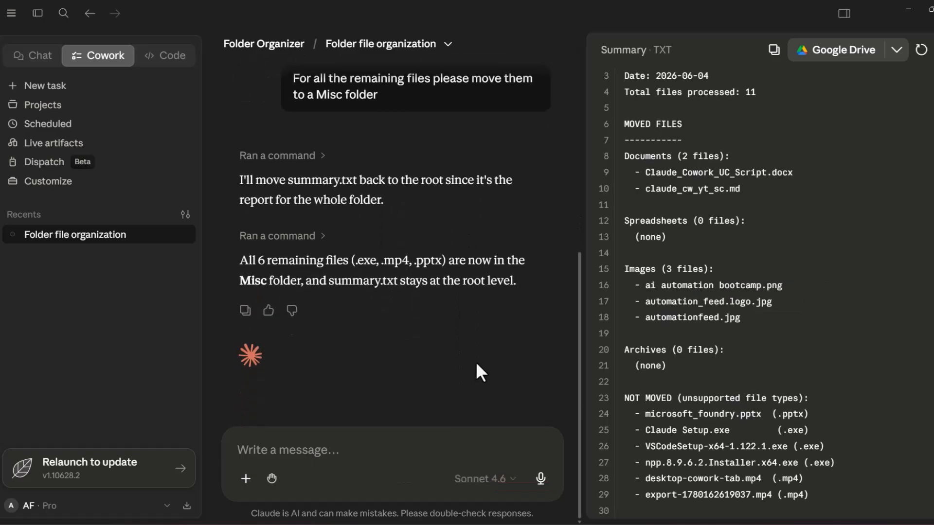
{"action": "left_click", "coordinate": [933, 50]}
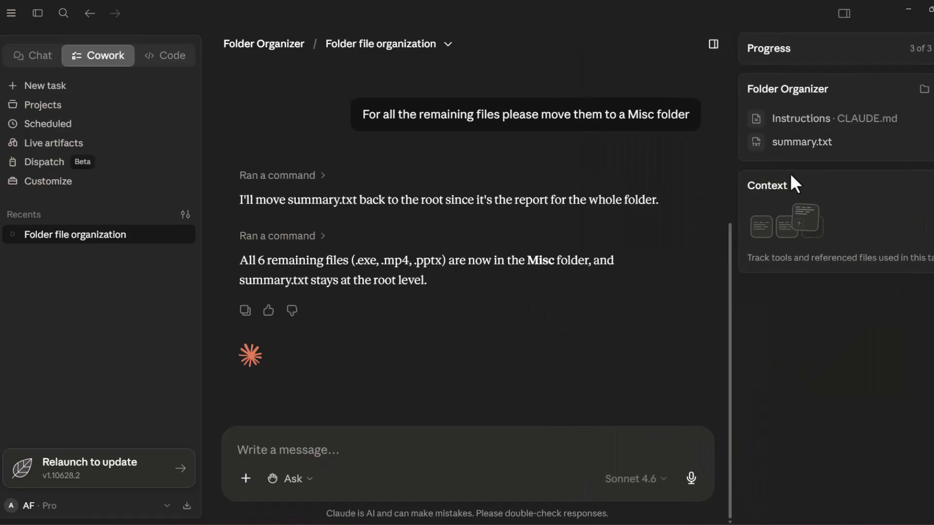
Switch to File Explorer and inspect the Documents, Archives and Misc subfolders and the summary file in the organized folder
{"action": "left_click", "coordinate": [492, 524]}
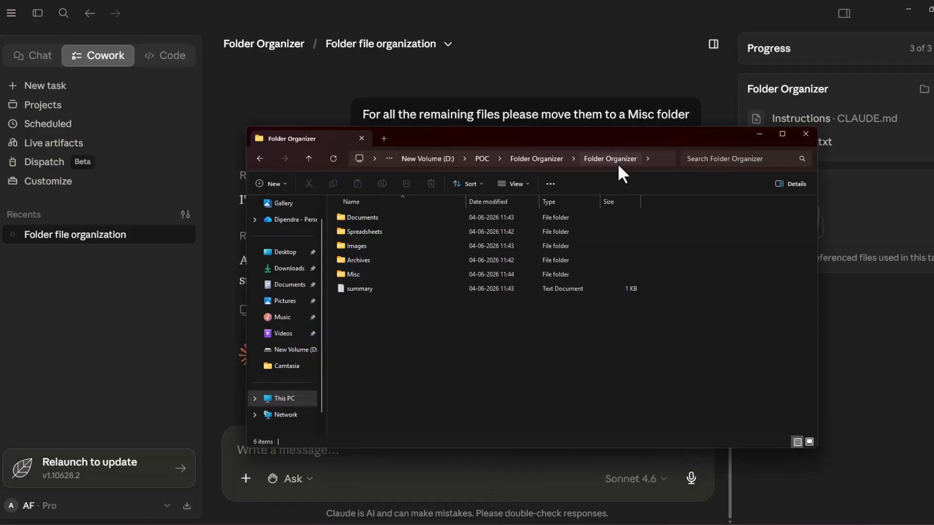
{"action": "left_click", "coordinate": [364, 219]}
{"action": "double_click", "coordinate": [364, 219]}
{"action": "key", "text": "alt+Left"}
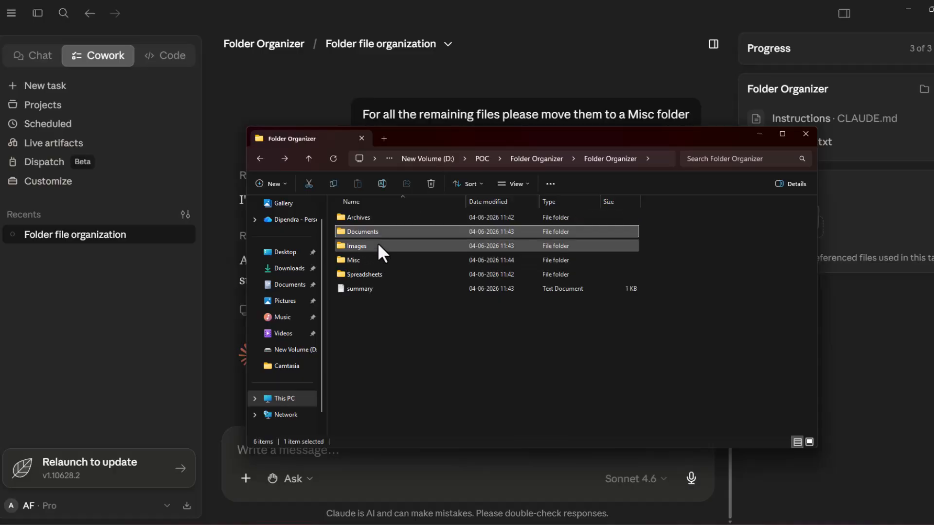
{"action": "double_click", "coordinate": [363, 217]}
{"action": "key", "text": "alt+Left"}
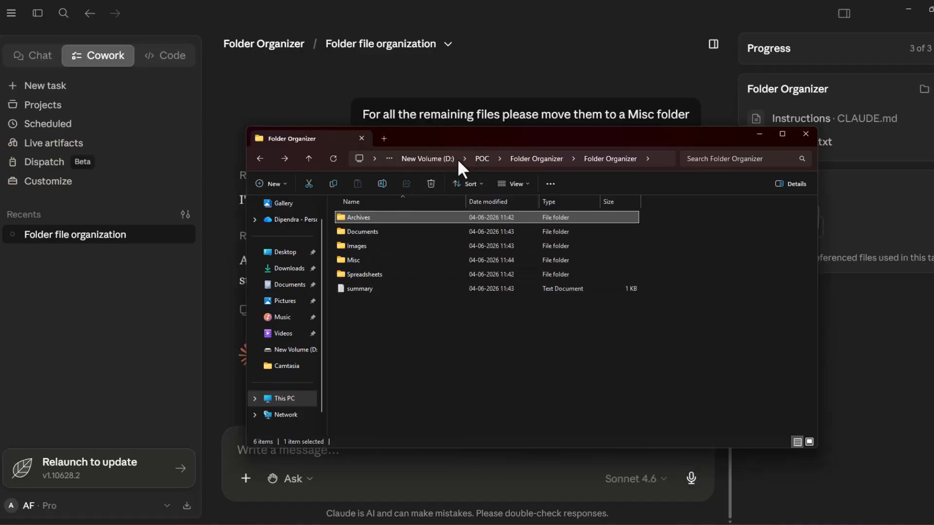
{"action": "left_click", "coordinate": [372, 289]}
{"action": "left_click", "coordinate": [383, 316]}
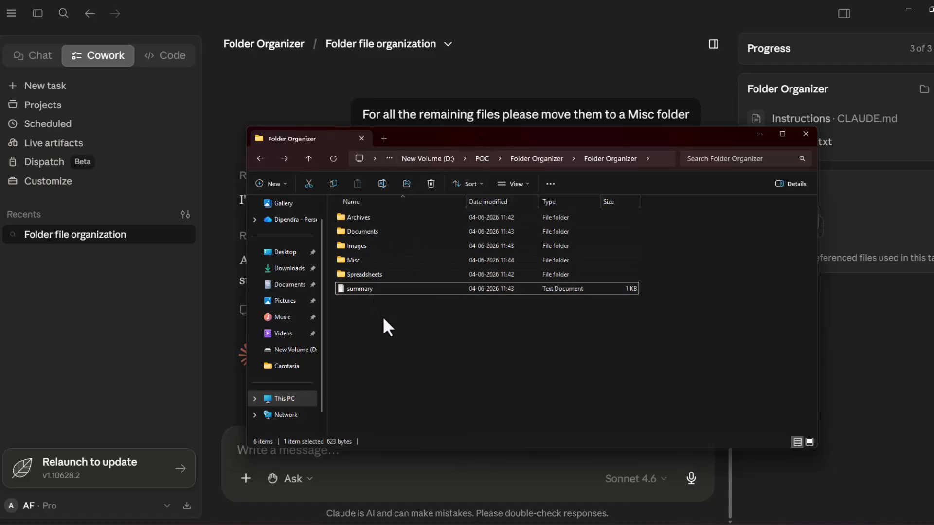
{"action": "double_click", "coordinate": [358, 261]}
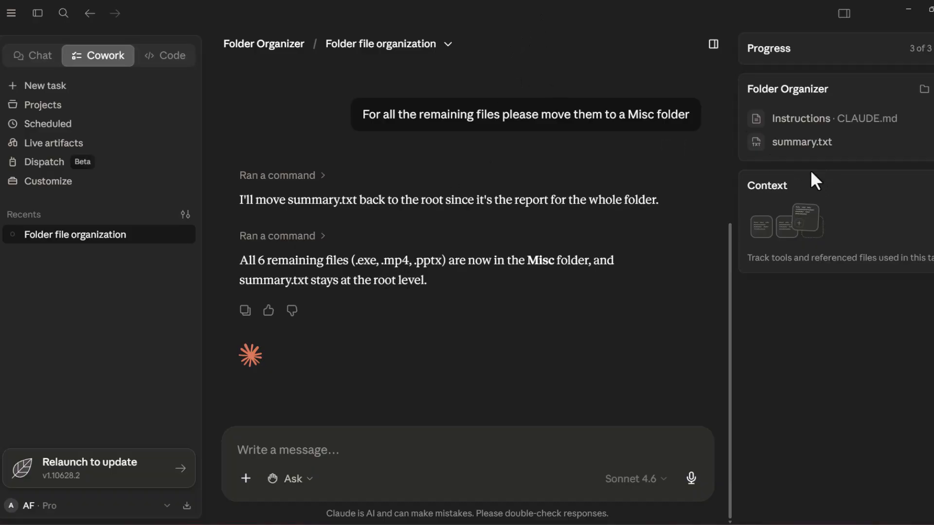
Open summary.txt in a widened preview and review the total files processed, the moved files and the unsupported file types
{"action": "left_click", "coordinate": [803, 142]}
{"action": "left_click_drag", "start_coordinate": [598, 166], "coordinate": [537, 167]}
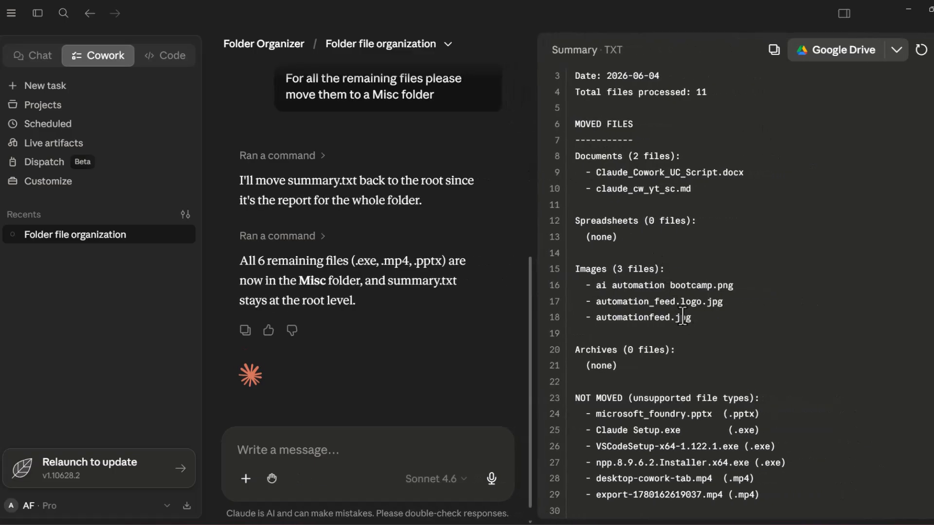
{"action": "scroll", "coordinate": [663, 271], "scroll_direction": "up", "scroll_amount": 2}
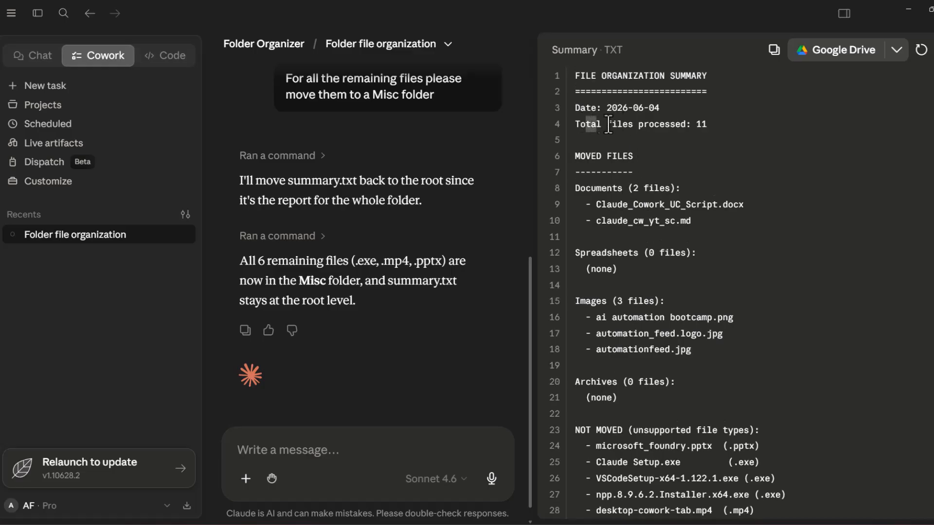
{"action": "left_click_drag", "start_coordinate": [587, 124], "coordinate": [734, 132]}
{"action": "left_click_drag", "start_coordinate": [598, 190], "coordinate": [645, 253]}
{"action": "scroll", "coordinate": [673, 389], "scroll_direction": "down", "scroll_amount": 2}
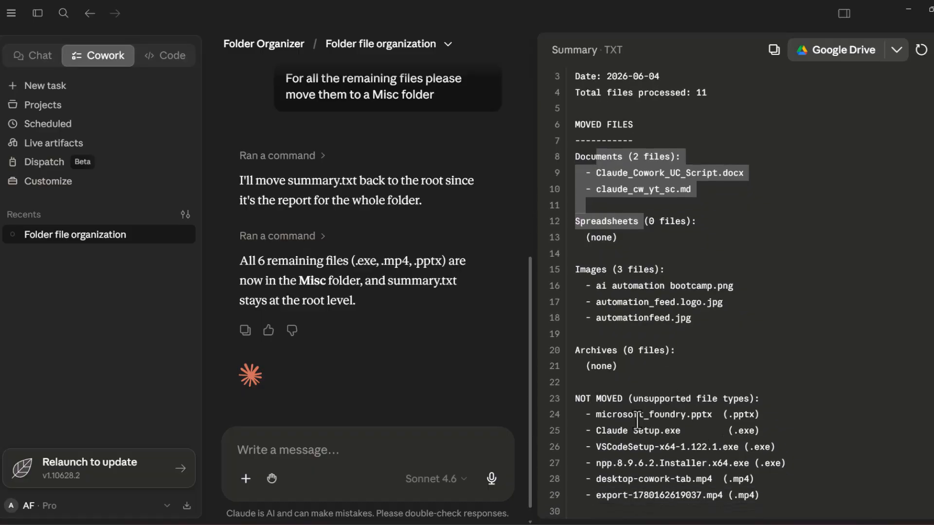
{"action": "left_click_drag", "start_coordinate": [764, 400], "coordinate": [706, 479]}
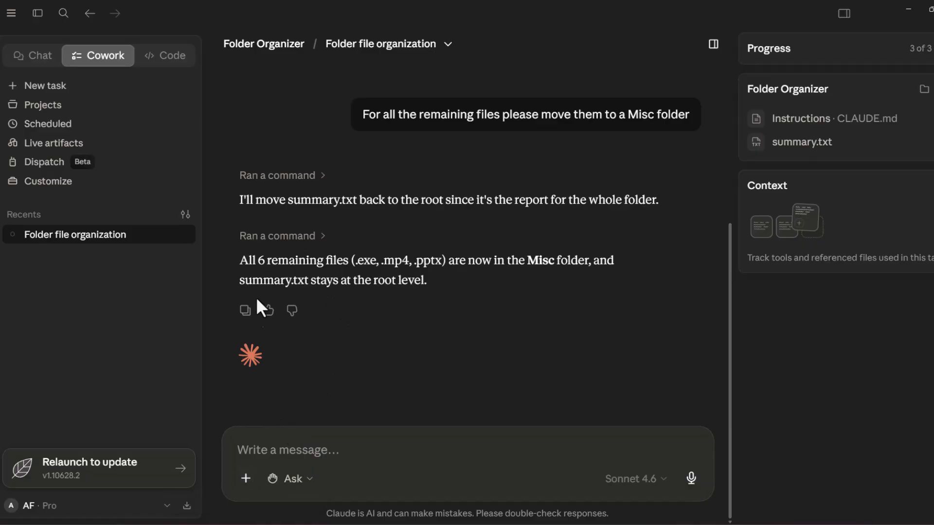
Look through the file, Skills, Connectors and plugin options for the message, and open the connector management page
{"action": "left_click", "coordinate": [247, 479]}
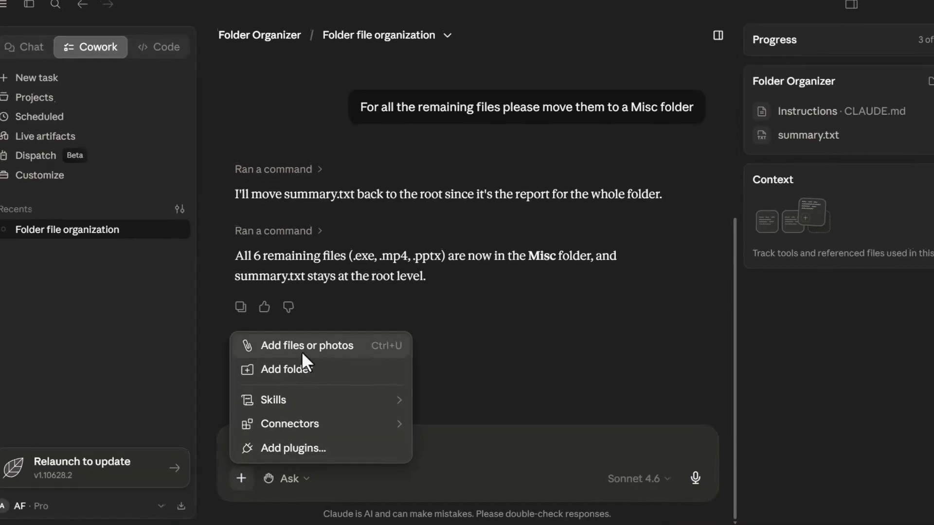
{"action": "mouse_move", "coordinate": [283, 395]}
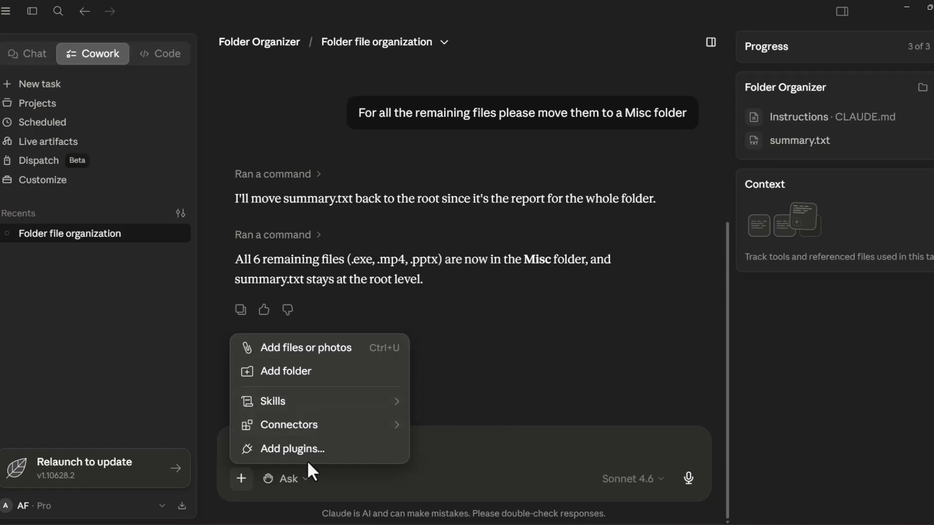
{"action": "mouse_move", "coordinate": [268, 352]}
{"action": "mouse_move", "coordinate": [341, 423]}
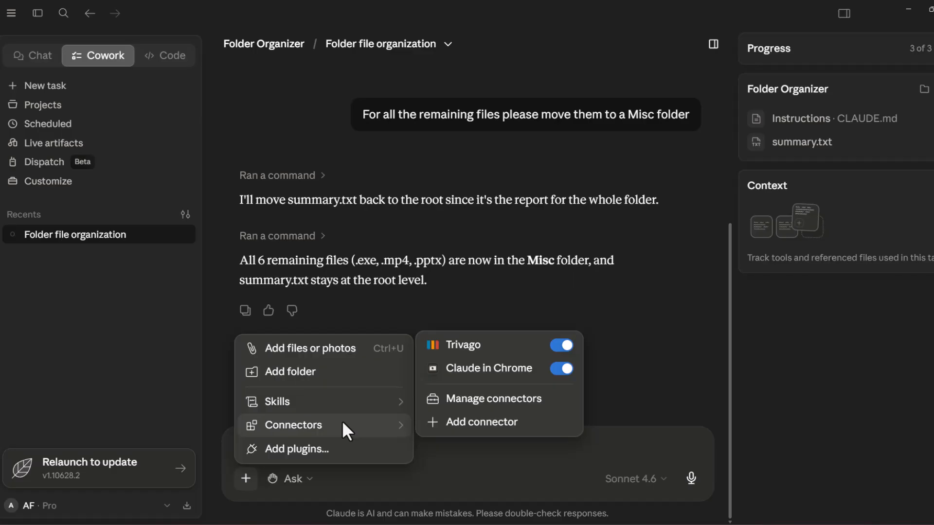
{"action": "mouse_move", "coordinate": [361, 403]}
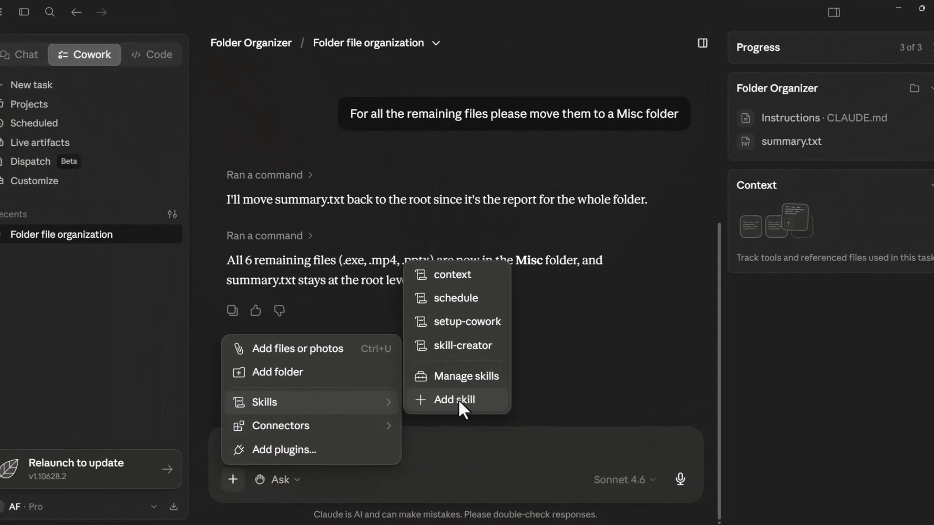
{"action": "mouse_move", "coordinate": [382, 423]}
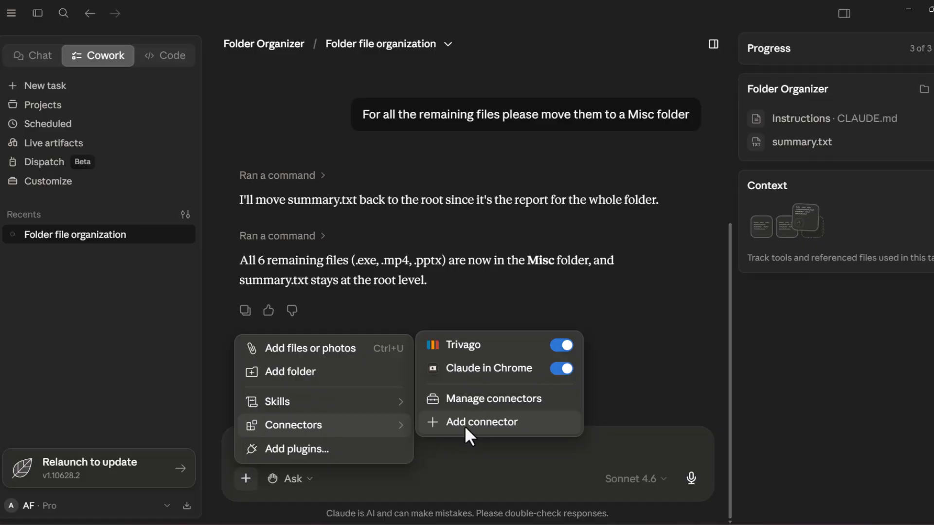
{"action": "left_click", "coordinate": [491, 401]}
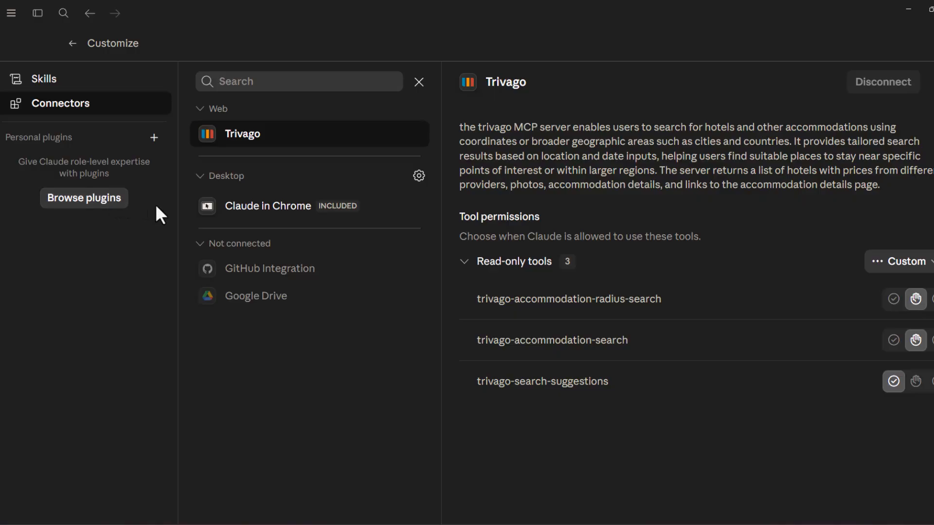
Browse the directory of available plugins and connectors from Anthropic & Partners
{"action": "left_click", "coordinate": [107, 201]}
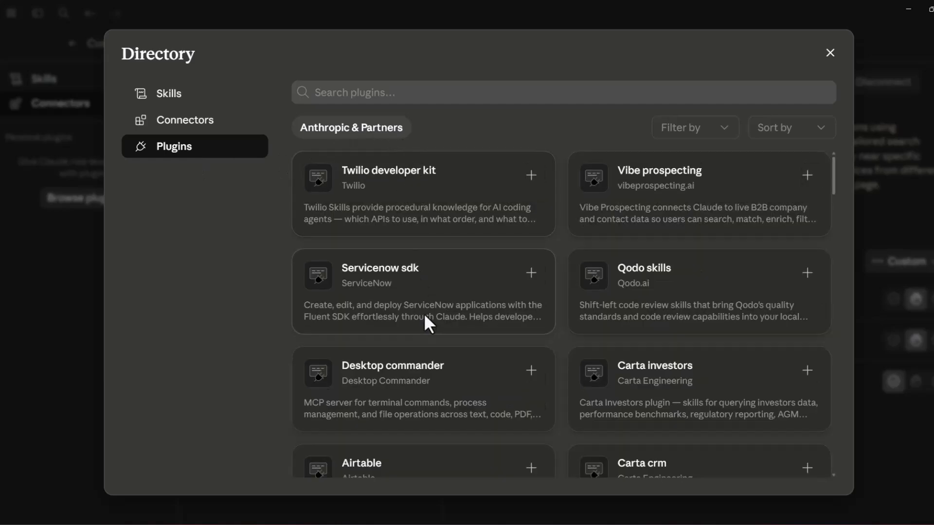
{"action": "scroll", "coordinate": [525, 302], "scroll_direction": "down", "scroll_amount": 10}
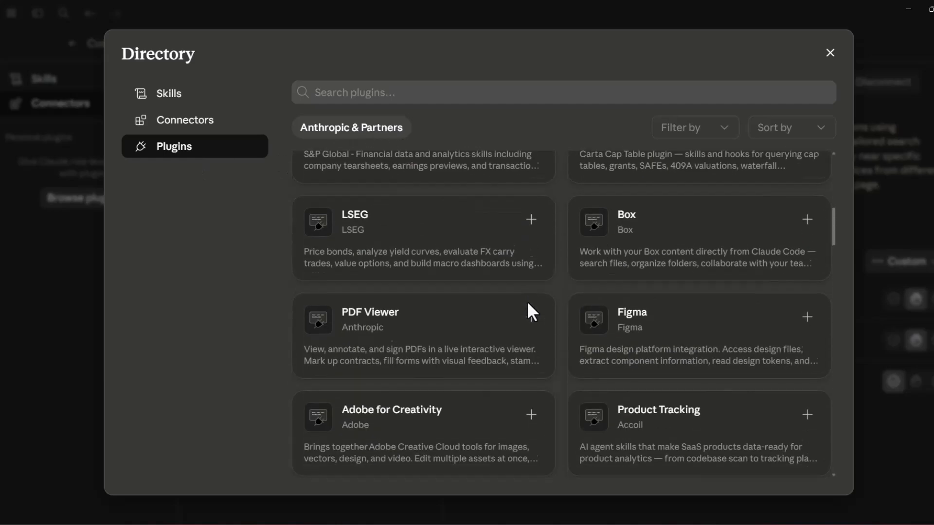
{"action": "scroll", "coordinate": [535, 302], "scroll_direction": "up", "scroll_amount": 9}
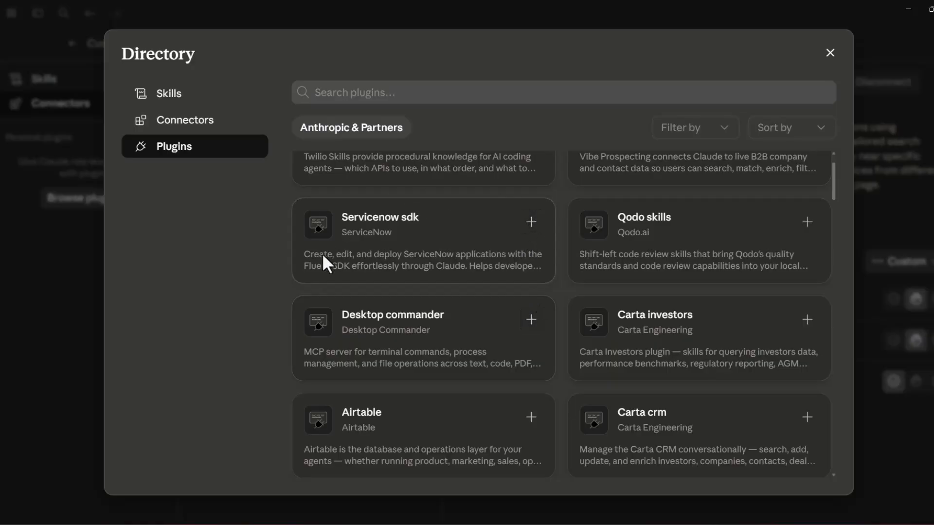
{"action": "scroll", "coordinate": [360, 239], "scroll_direction": "up", "scroll_amount": 1}
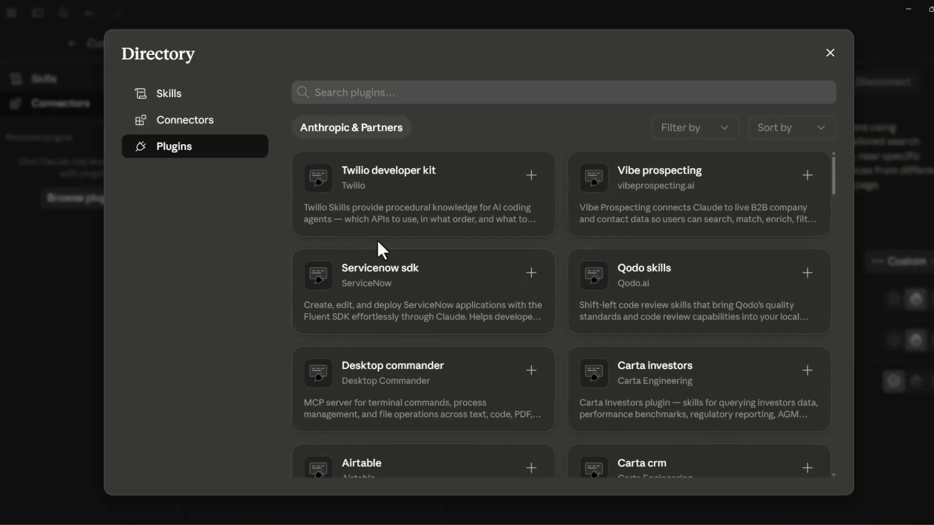
{"action": "left_click", "coordinate": [176, 122]}
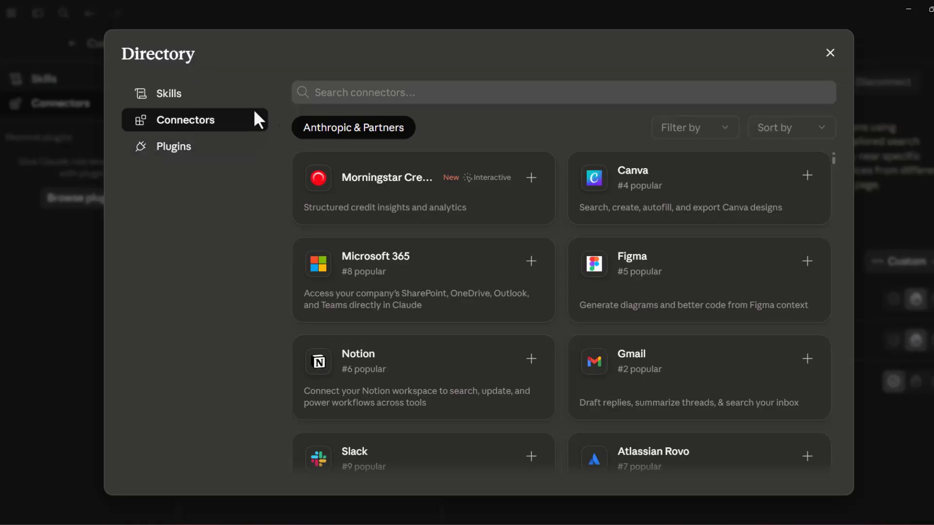
{"action": "scroll", "coordinate": [477, 360], "scroll_direction": "down", "scroll_amount": 15}
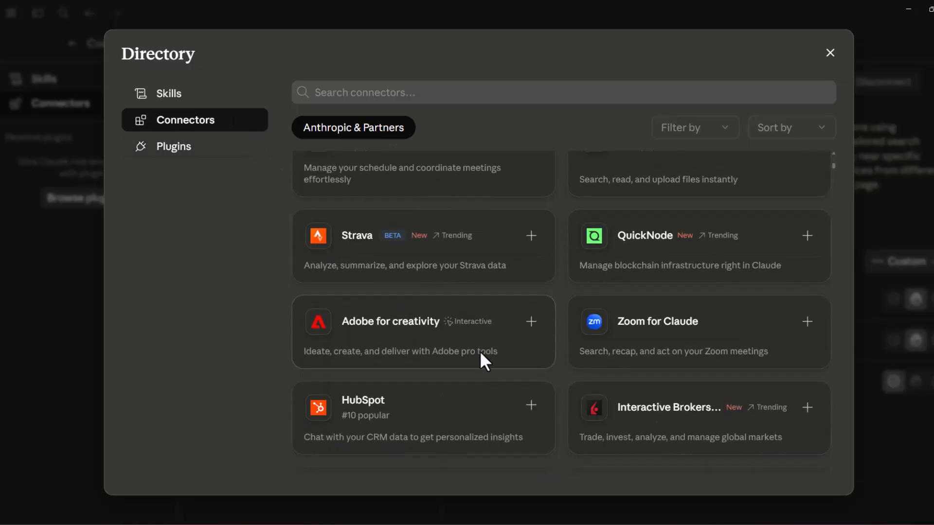
{"action": "scroll", "coordinate": [490, 351], "scroll_direction": "down", "scroll_amount": 5}
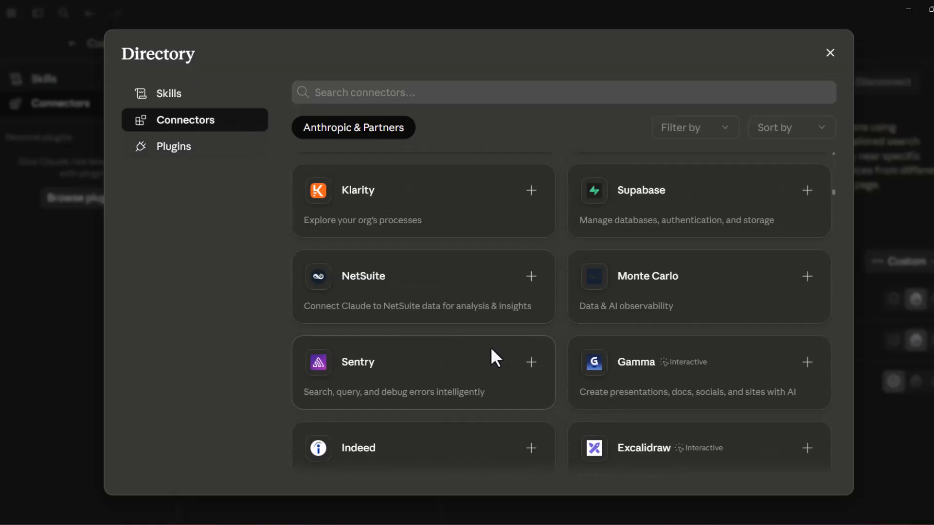
{"action": "scroll", "coordinate": [491, 349], "scroll_direction": "up", "scroll_amount": 12}
{"action": "scroll", "coordinate": [493, 348], "scroll_direction": "up", "scroll_amount": 8}
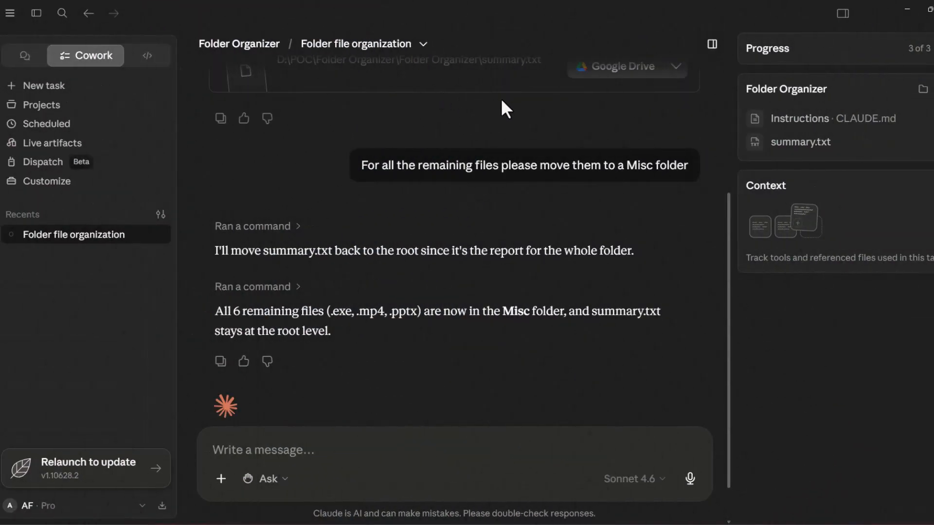
Start a new Cowork task and paste the four use cases: visual report, presentation, email drafts, and research with summary
{"action": "left_click", "coordinate": [48, 88]}
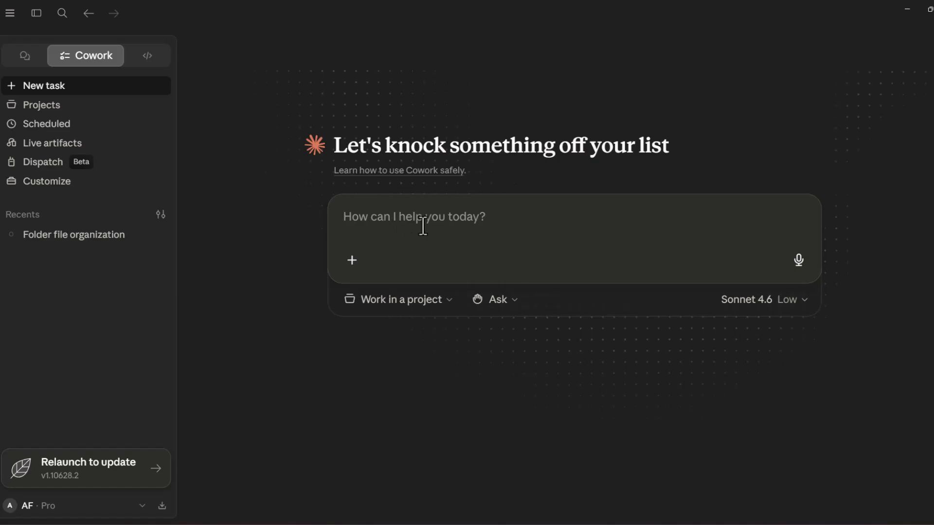
{"action": "type", "text": "Use Case 1: Create a visual report - \"Paste in some raw notes from a client meeting and ask Cowork to turn it into a clean HTML summary that you can share\".  Use Case 2: Build a presentation: \"Give it a topic and ask it to build a 5-slide deck. I’ll say: ‘Create a 5-slide presentation on the top 3 AI tools for small businesses.  Use Case 3: Personal productivity - email drafts: \"This can be used every day. connect your Gmail through Connectors  and tell Cowork: ‘Draft replies to my 5 most recent unread emails, keep them professional and under 3 sentences each.\"  Use Case 4: Research + summarize - \"Ask it to browse the web, pull information, and give you a formatted summary. ‘Find the top 5 Claude Cowork use cases people are sharing online this week and summarize them in a table.’ Done.\""}
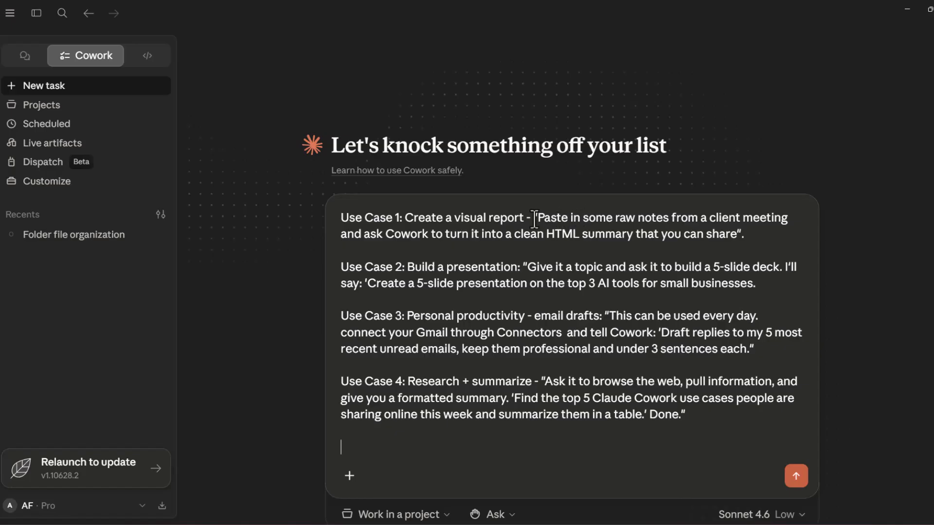
Review the four pasted use cases, marking the visual report, 5-slide presentation, and research and summarize passages
{"action": "left_click_drag", "start_coordinate": [536, 218], "coordinate": [707, 237]}
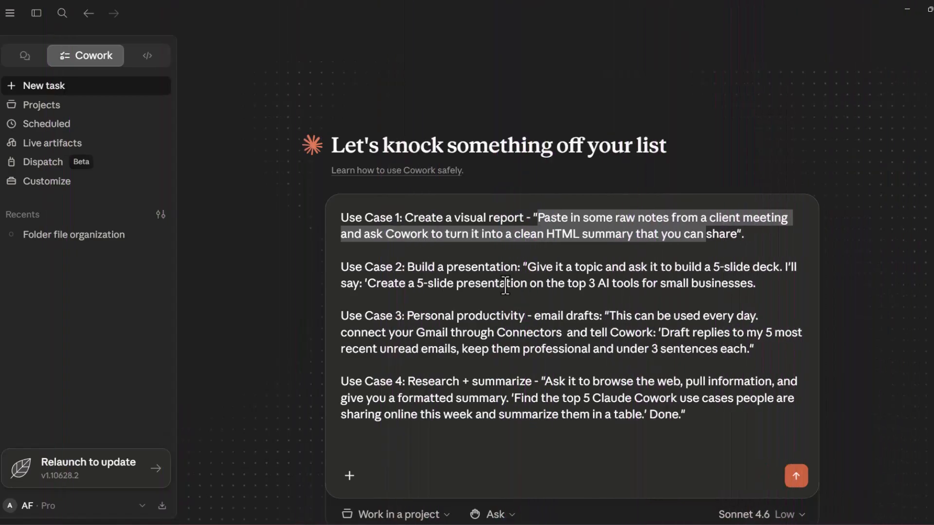
{"action": "left_click", "coordinate": [506, 283]}
{"action": "left_click_drag", "start_coordinate": [425, 268], "coordinate": [485, 271]}
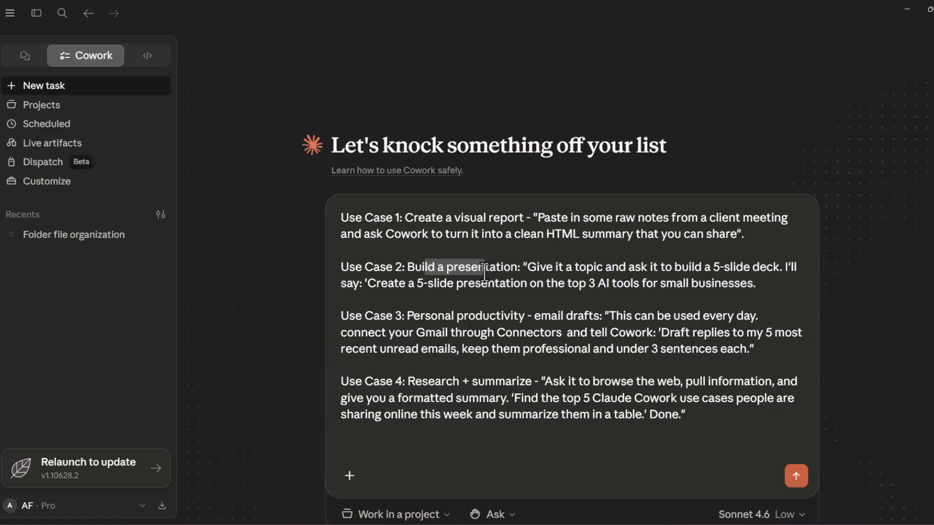
{"action": "left_click", "coordinate": [388, 285]}
{"action": "left_click_drag", "start_coordinate": [373, 287], "coordinate": [739, 293]}
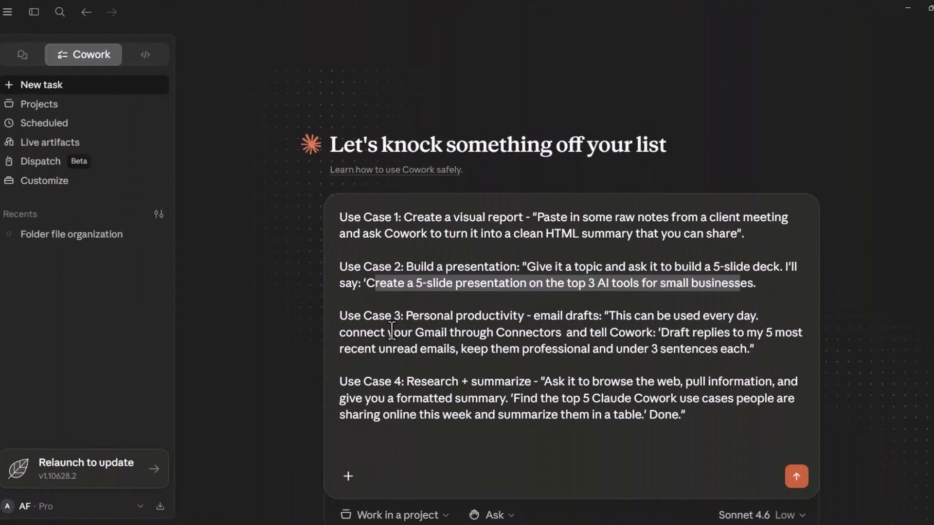
{"action": "left_click", "coordinate": [392, 331]}
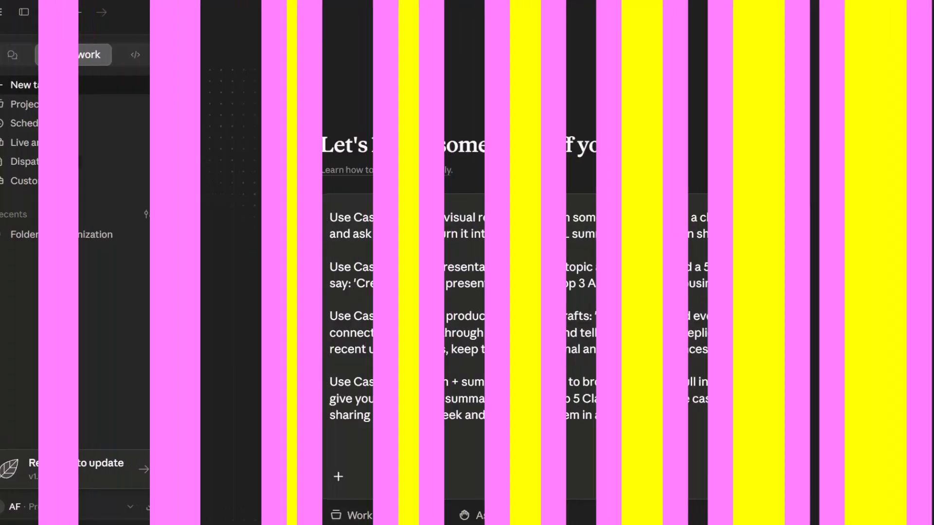
{"action": "left_click_drag", "start_coordinate": [405, 385], "coordinate": [508, 388]}
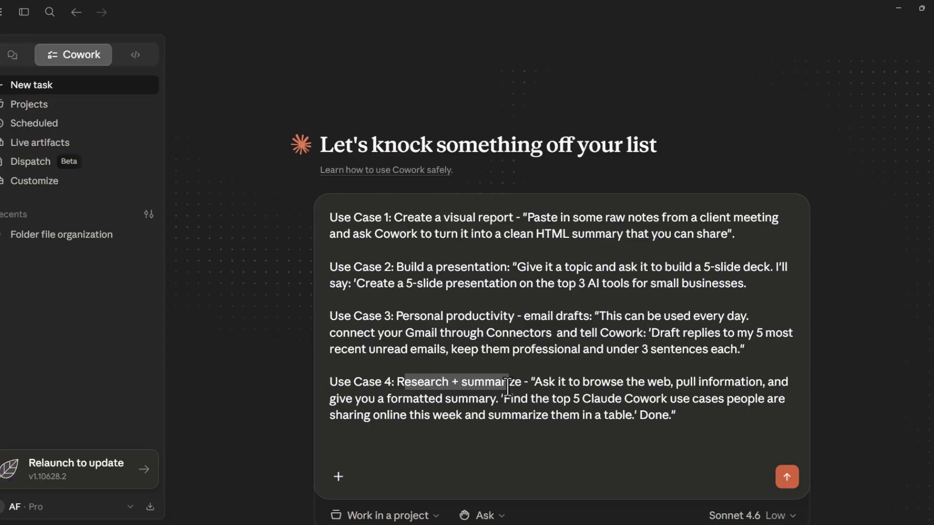
{"action": "left_click_drag", "start_coordinate": [507, 388], "coordinate": [520, 387]}
{"action": "left_click", "coordinate": [558, 316]}
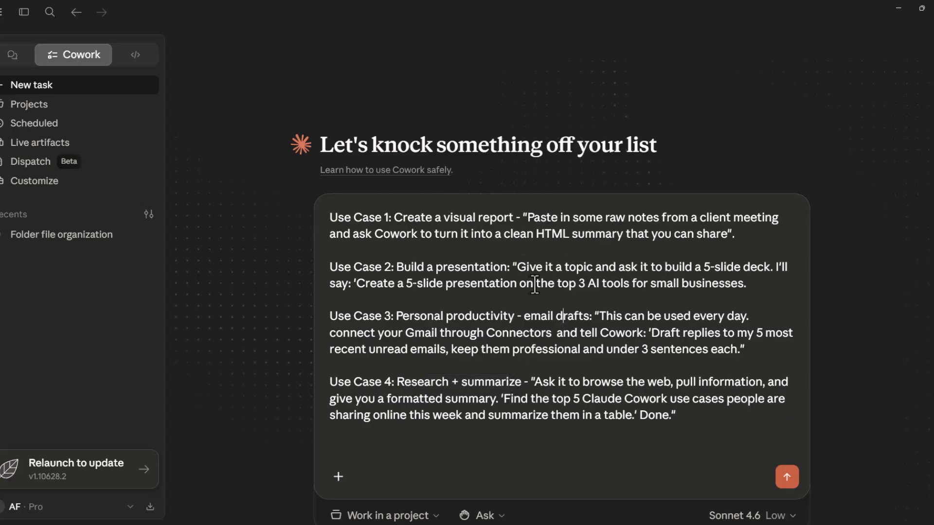
Copy the 5-slide presentation prompt from Use Case 2 and clear all the text from the message
{"action": "left_click_drag", "start_coordinate": [357, 285], "coordinate": [742, 287]}
{"action": "key", "text": "ctrl+c"}
{"action": "left_click_drag", "start_coordinate": [687, 416], "coordinate": [342, 217]}
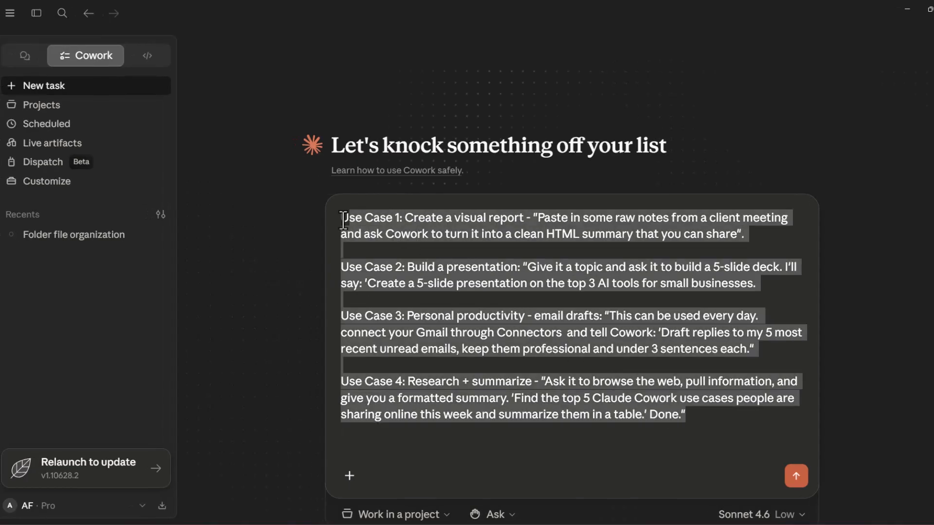
{"action": "key", "text": "BackSpace"}
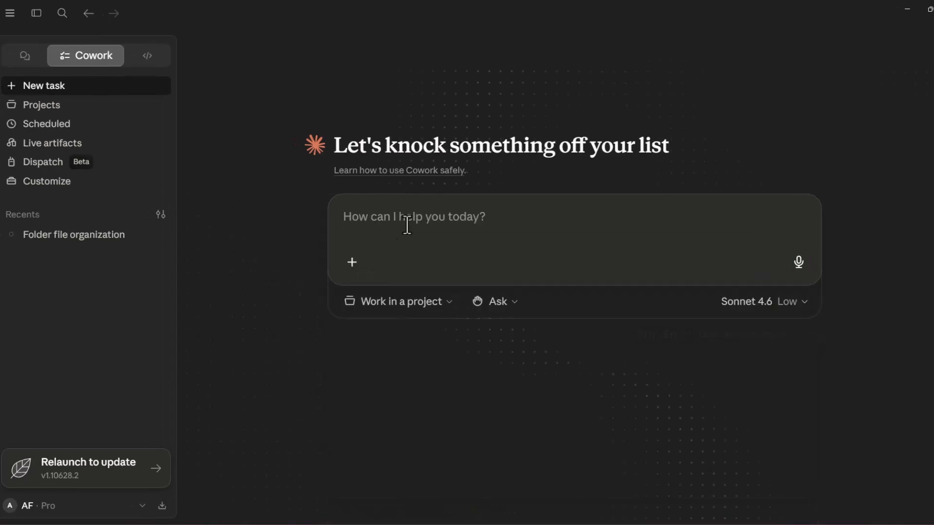
Set the task to work in the Folder Organizer project and allow Claude to change files in that folder
{"action": "left_click", "coordinate": [439, 302]}
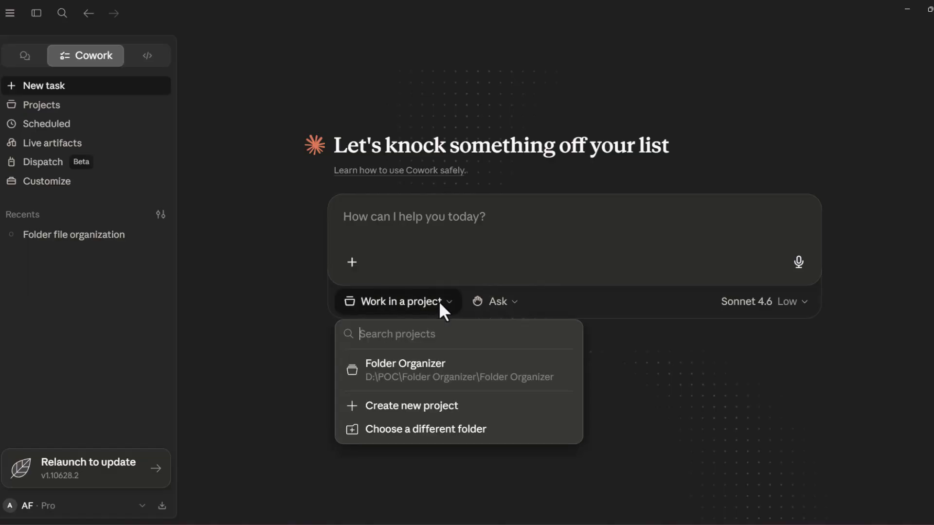
{"action": "left_click", "coordinate": [421, 372]}
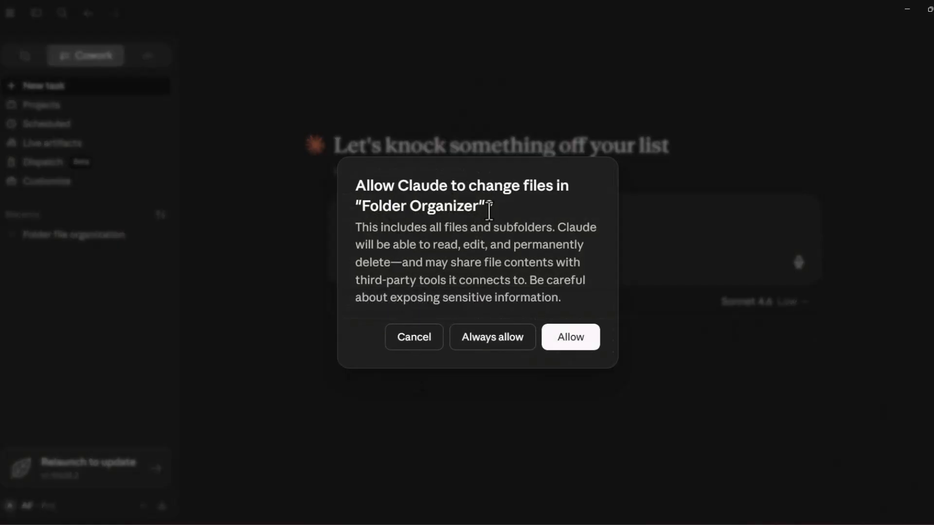
{"action": "left_click", "coordinate": [573, 343]}
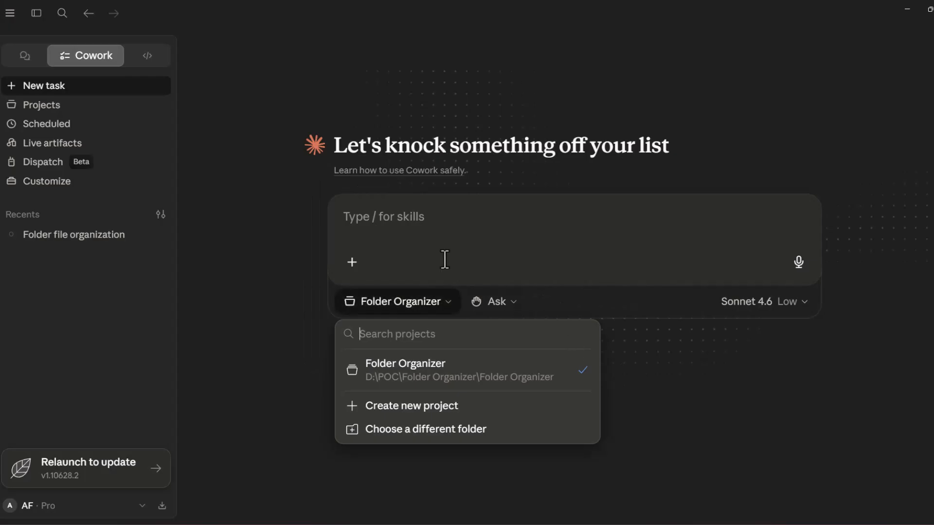
{"action": "left_click", "coordinate": [425, 229]}
{"action": "key", "text": "ctrl+v"}
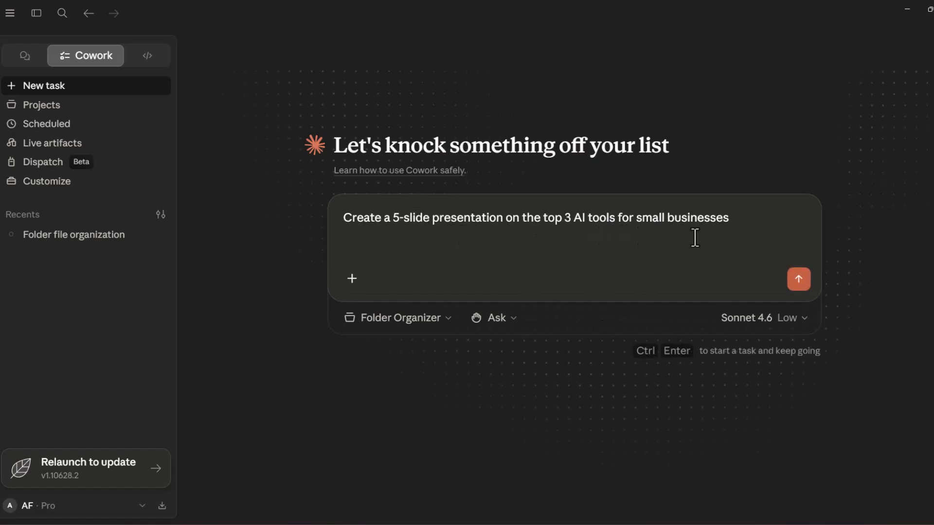
{"action": "type", "text": ". Plese use the stylinh from my website here: https://autmation"}
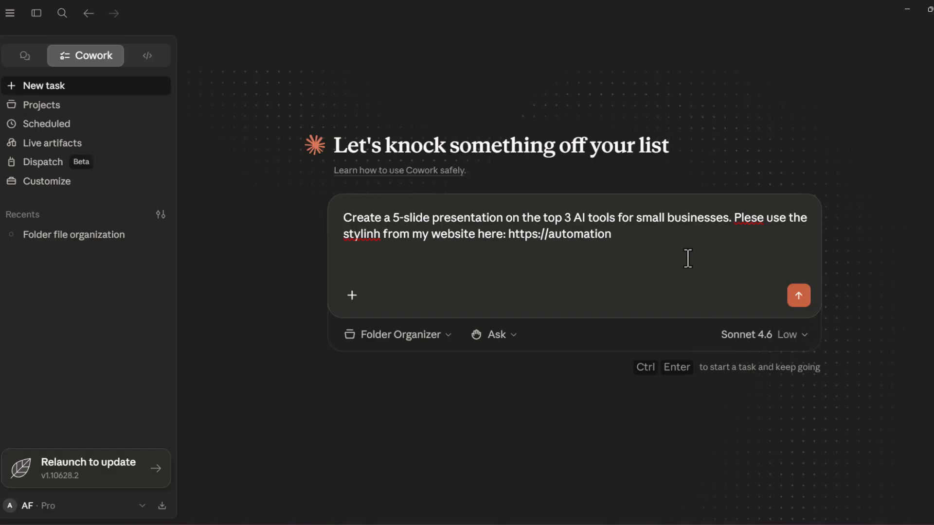
{"action": "type", "text": "feed.com"}
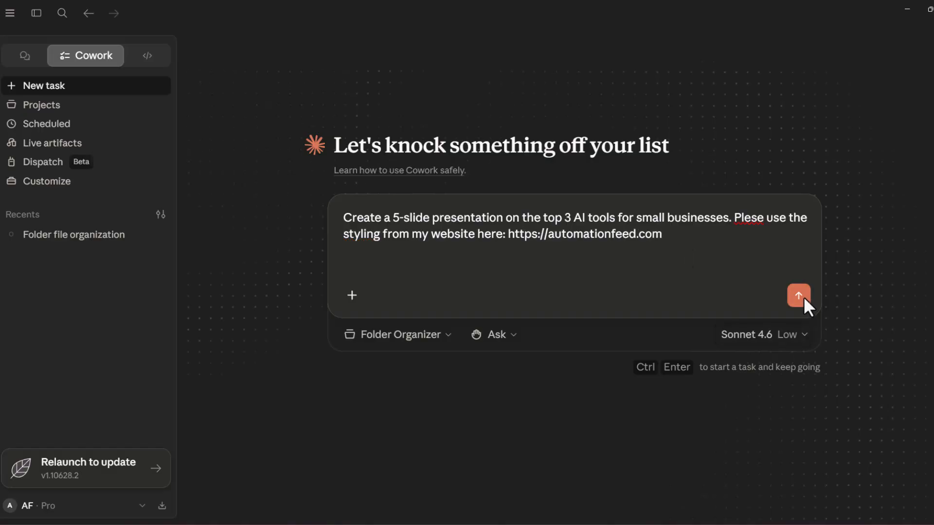
{"action": "left_click", "coordinate": [800, 297]}
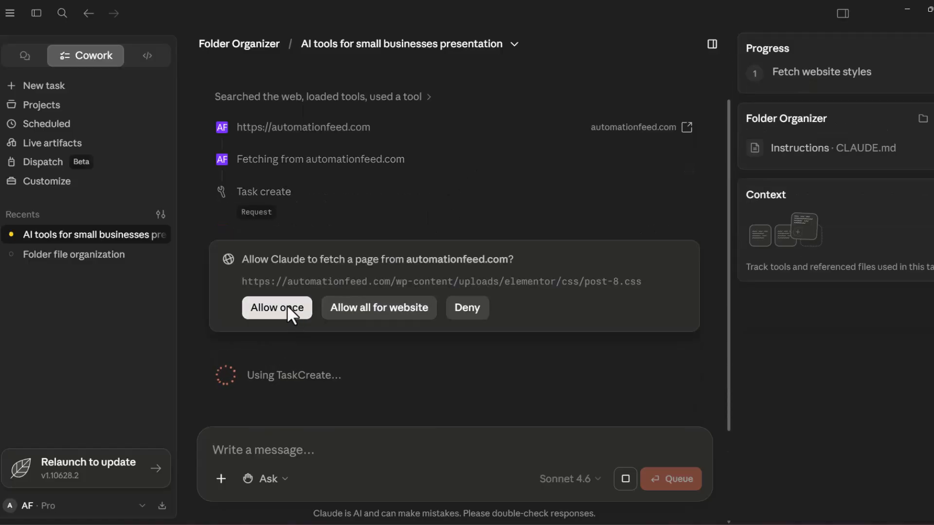
{"action": "left_click", "coordinate": [284, 308]}
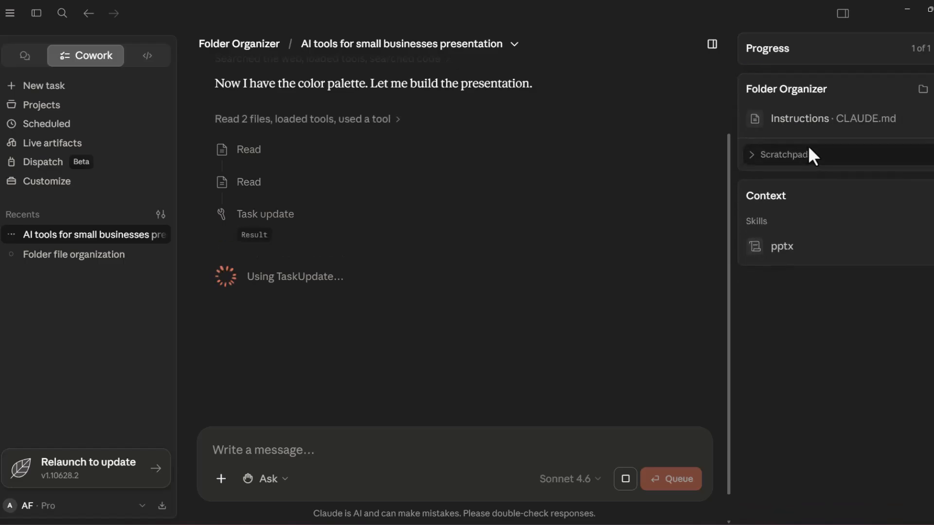
Look at the Folder Organizer project's CLAUDE.md folder instructions and close them without entering anything
{"action": "left_click", "coordinate": [836, 119]}
{"action": "left_click", "coordinate": [837, 118]}
{"action": "left_click", "coordinate": [836, 118]}
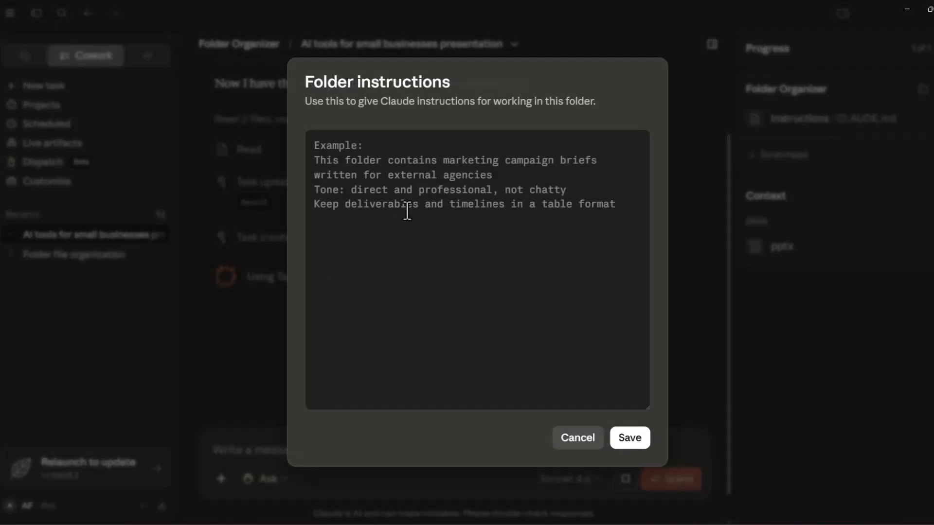
{"action": "left_click", "coordinate": [322, 146]}
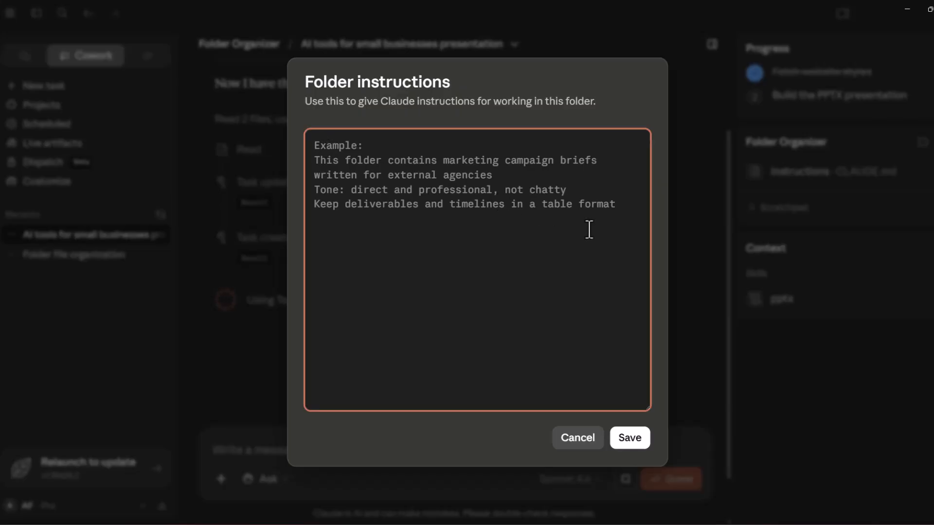
{"action": "left_click", "coordinate": [202, 138]}
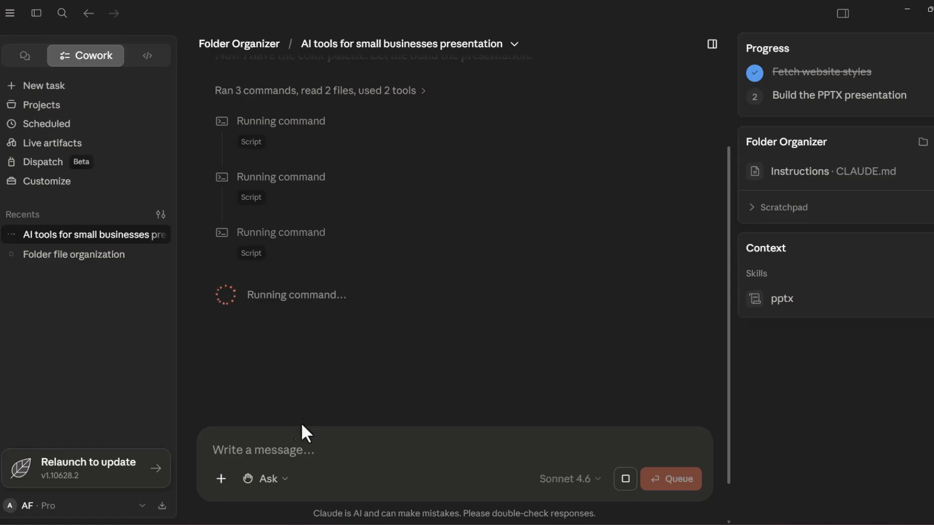
{"action": "left_click", "coordinate": [265, 450]}
{"action": "type", "text": "fdfdfd"}
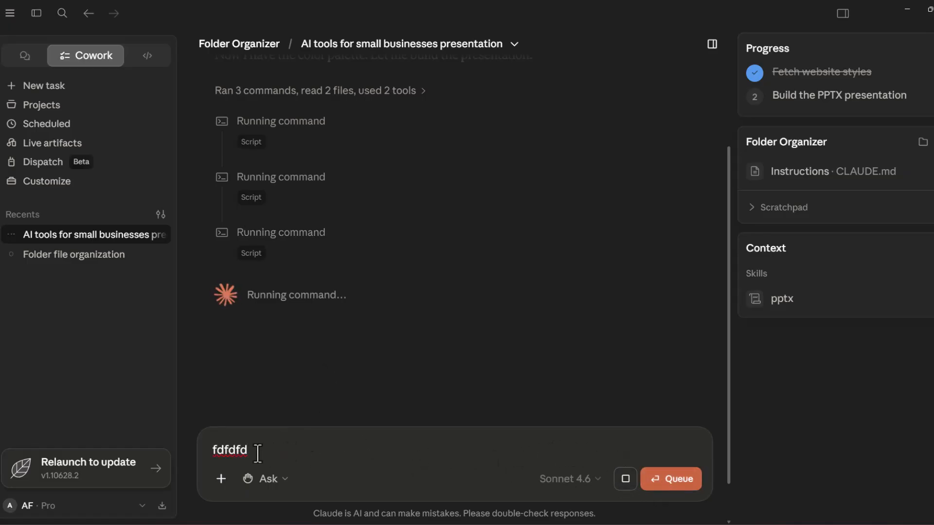
{"action": "left_click_drag", "start_coordinate": [258, 453], "coordinate": [202, 450]}
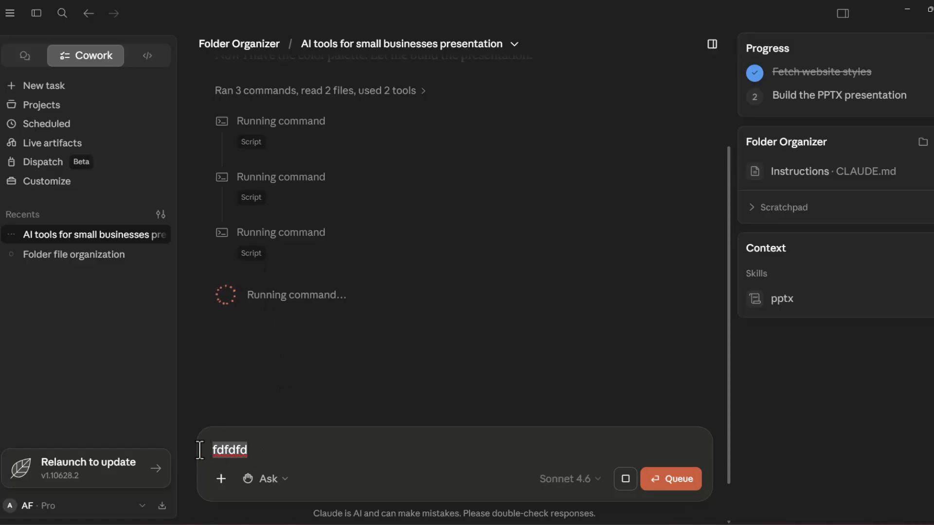
{"action": "key", "text": "BackSpace"}
Examine the generated presentation's slides in the preview and read the slide-by-slide summary in the reply
{"action": "scroll", "coordinate": [489, 229], "scroll_direction": "up", "scroll_amount": 3}
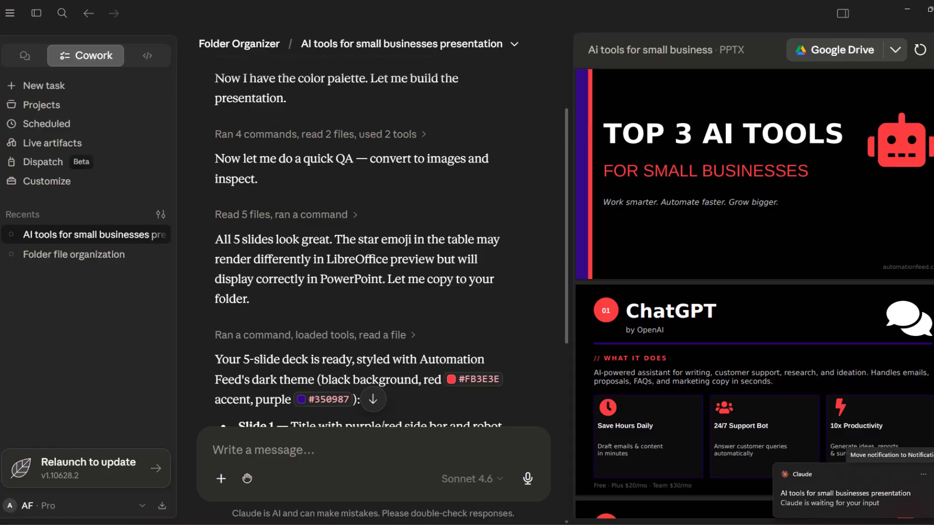
{"action": "scroll", "coordinate": [751, 300], "scroll_direction": "down", "scroll_amount": 1}
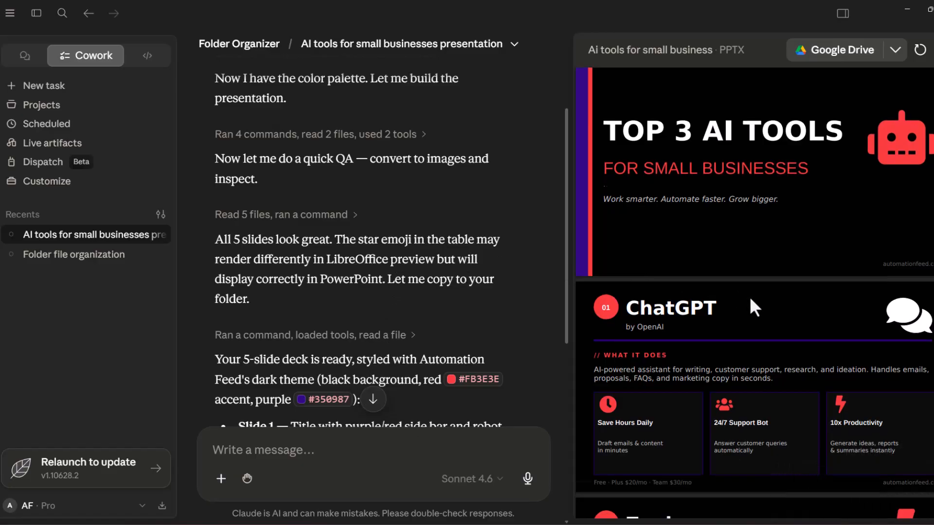
{"action": "scroll", "coordinate": [751, 300], "scroll_direction": "down", "scroll_amount": 10}
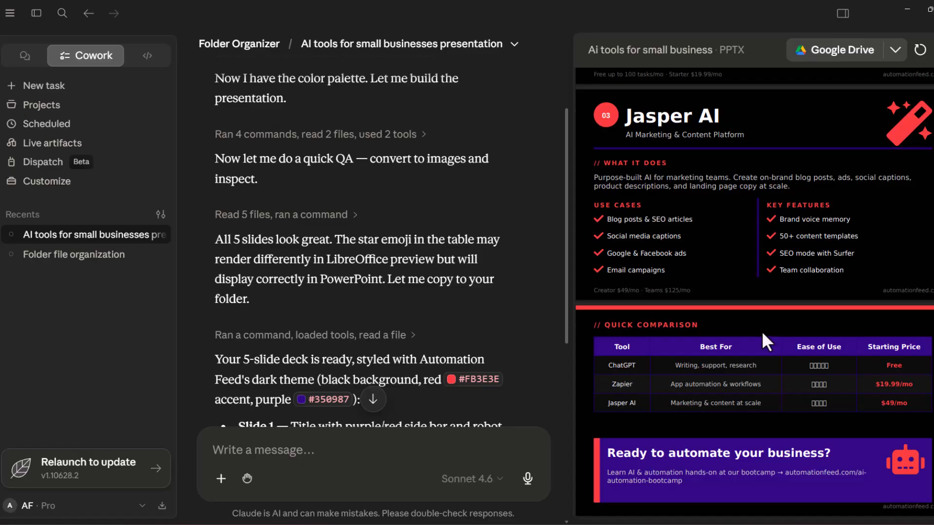
{"action": "scroll", "coordinate": [521, 290], "scroll_direction": "down", "scroll_amount": 5}
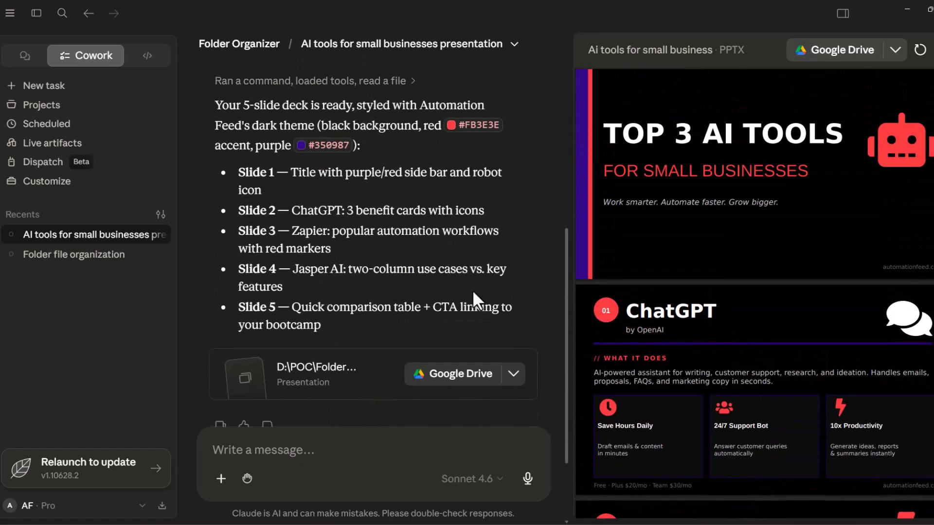
{"action": "scroll", "coordinate": [506, 289], "scroll_direction": "up", "scroll_amount": 3}
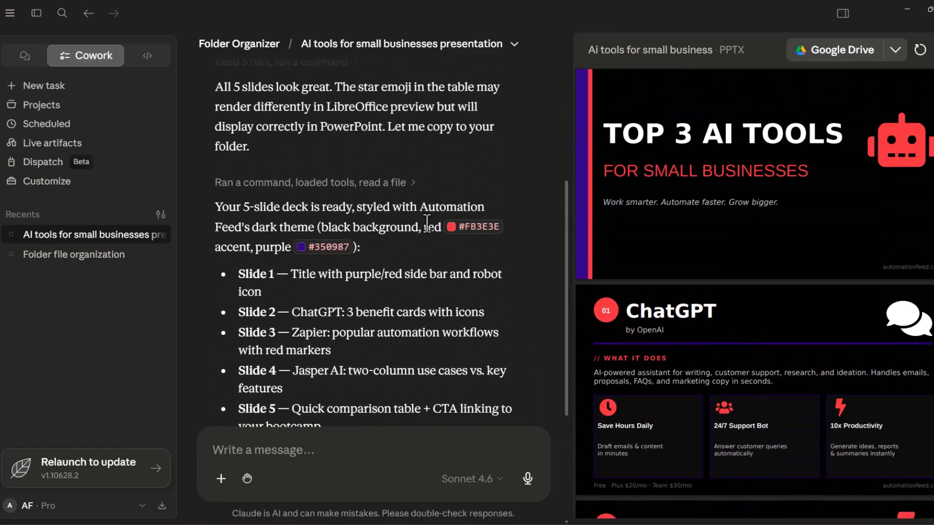
{"action": "scroll", "coordinate": [480, 290], "scroll_direction": "down", "scroll_amount": 5}
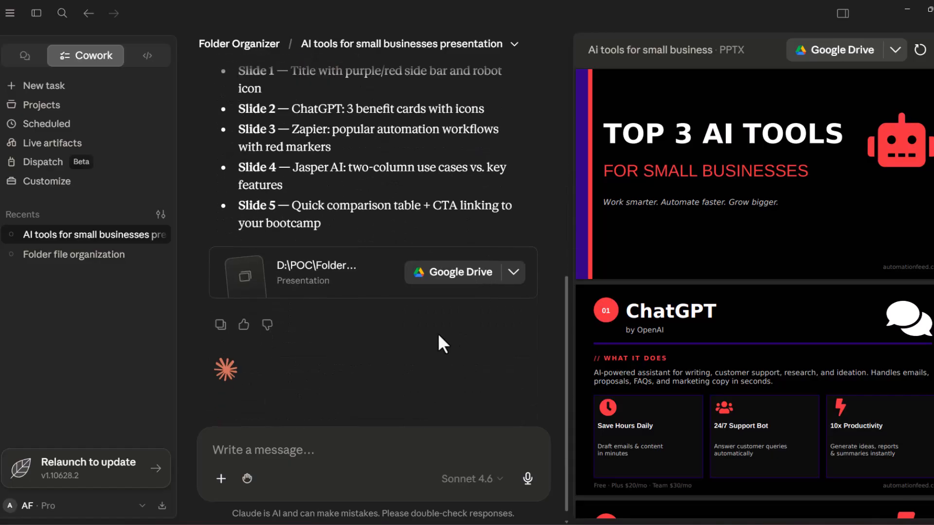
{"action": "scroll", "coordinate": [436, 310], "scroll_direction": "up", "scroll_amount": 4}
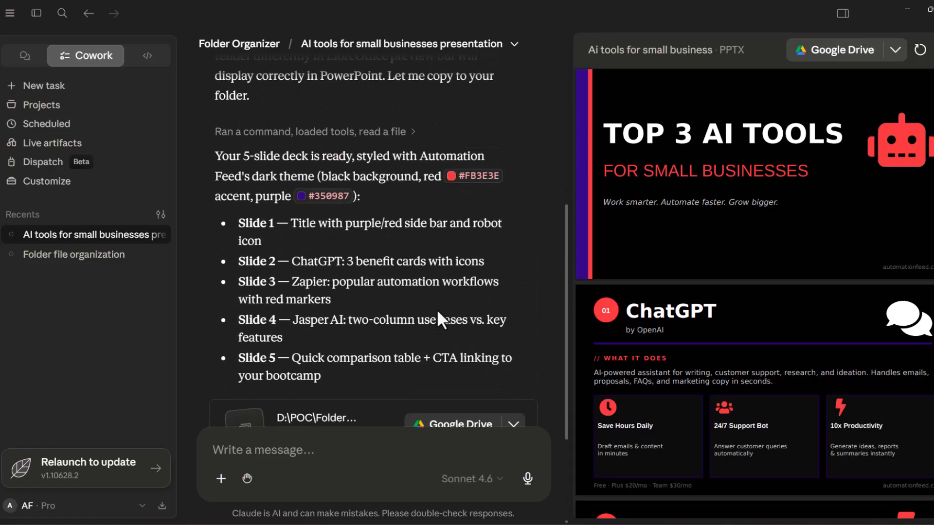
{"action": "scroll", "coordinate": [438, 310], "scroll_direction": "down", "scroll_amount": 5}
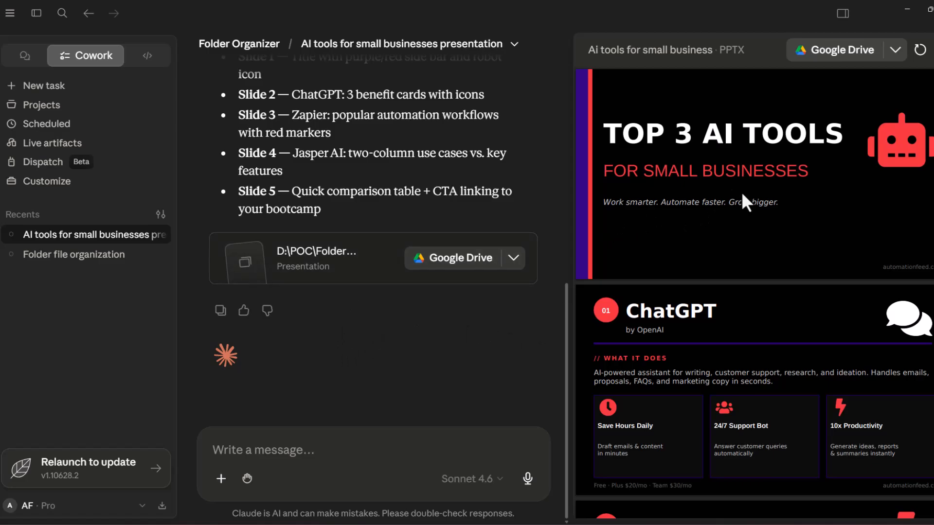
{"action": "scroll", "coordinate": [804, 262], "scroll_direction": "down", "scroll_amount": 5}
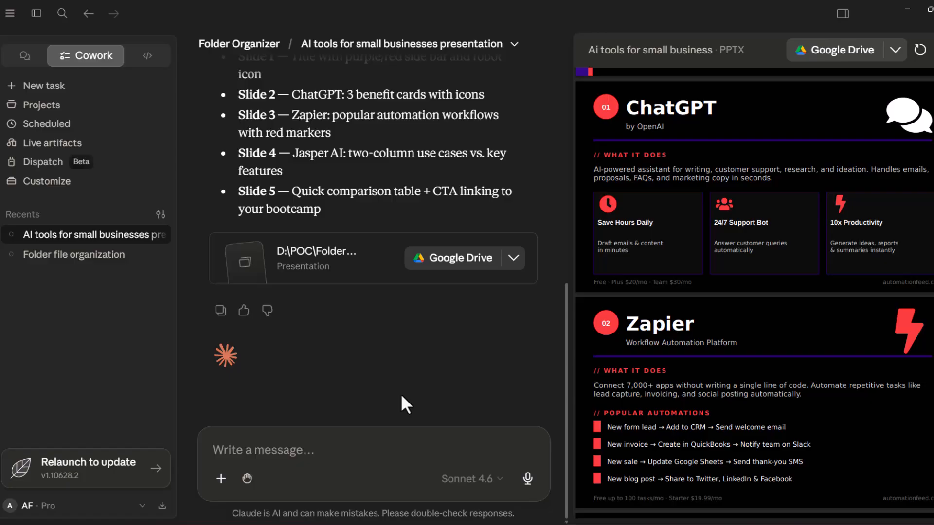
{"action": "scroll", "coordinate": [641, 370], "scroll_direction": "down", "scroll_amount": 5}
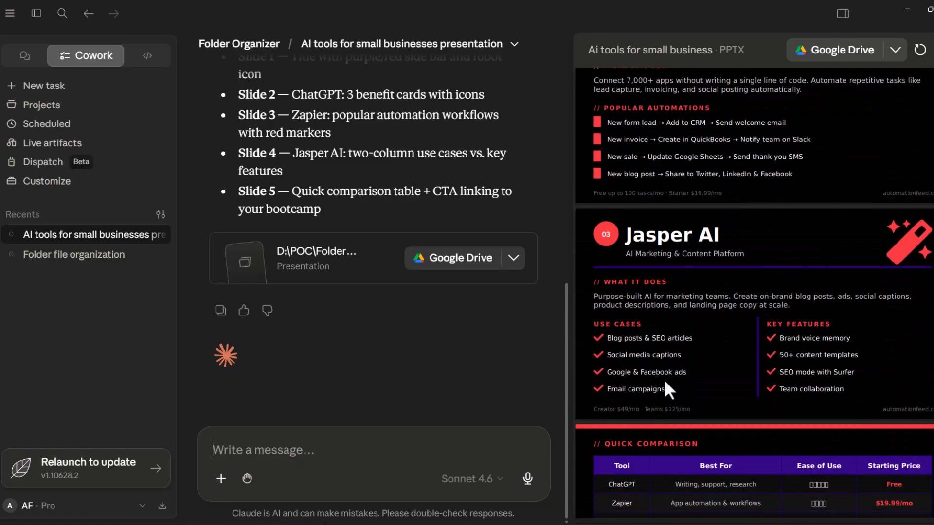
{"action": "scroll", "coordinate": [667, 372], "scroll_direction": "up", "scroll_amount": 10}
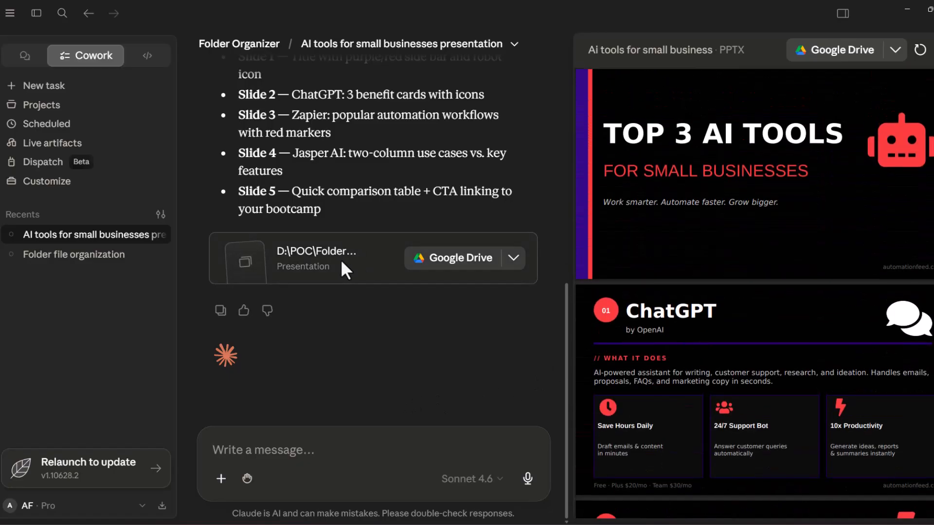
Show the generated presentation in its folder and open the AI_Tools_for_Small_Business file in PowerPoint
{"action": "left_click", "coordinate": [514, 258]}
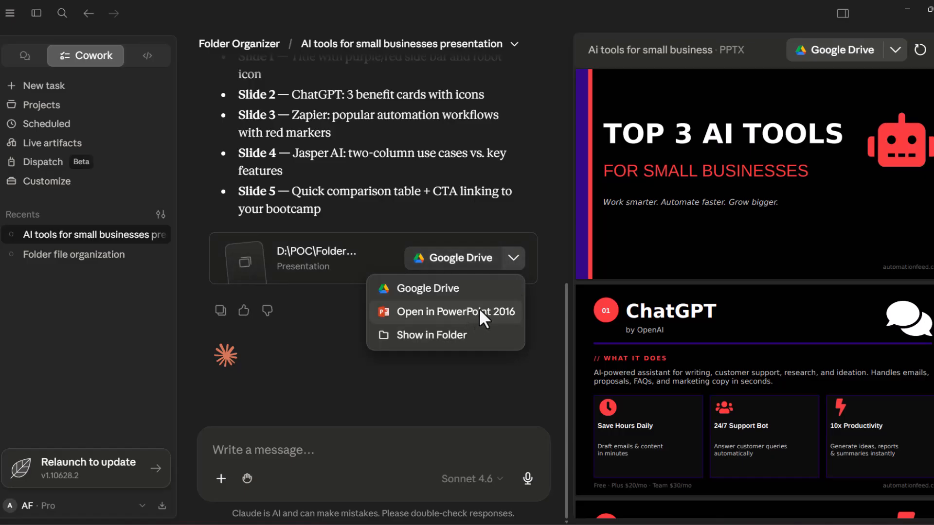
{"action": "left_click", "coordinate": [470, 334]}
{"action": "double_click", "coordinate": [376, 304]}
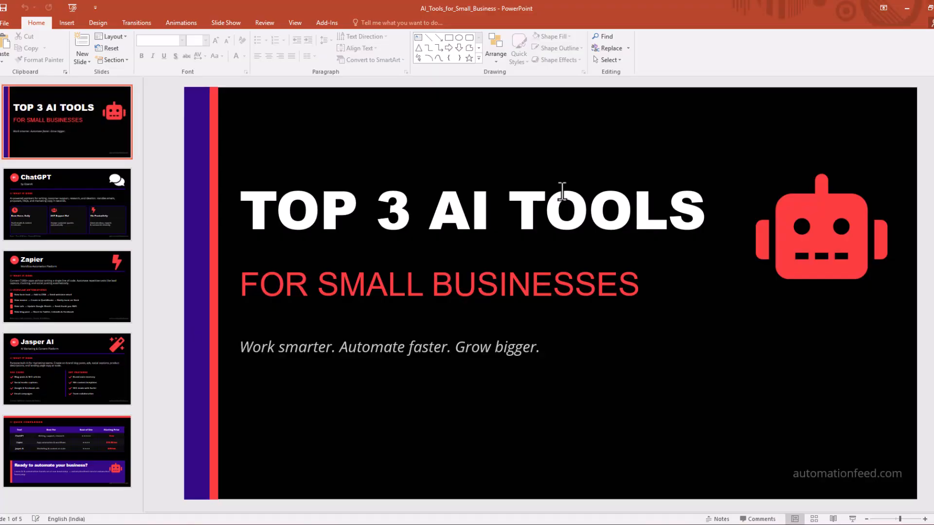
Check the ChatGPT, Zapier, Jasper AI and Quick Comparison slides in PowerPoint, and return to Claude
{"action": "left_click", "coordinate": [97, 204]}
{"action": "left_click", "coordinate": [81, 284]}
{"action": "left_click", "coordinate": [77, 349]}
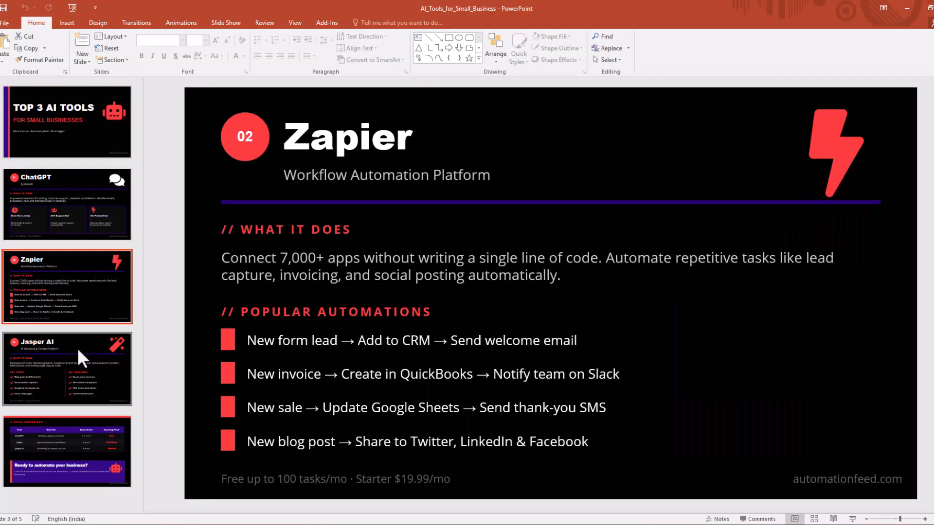
{"action": "left_click", "coordinate": [60, 433]}
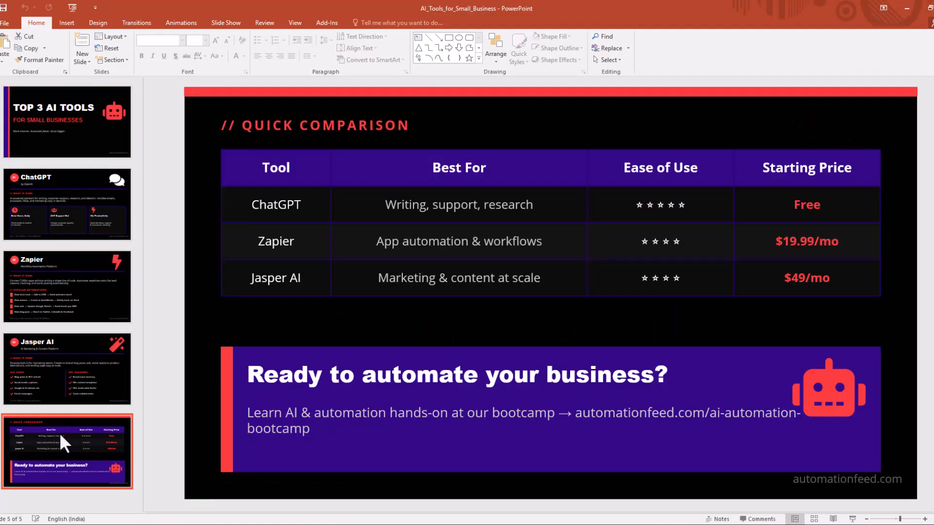
{"action": "key", "text": "alt+Tab"}
{"action": "key", "text": "Tab"}
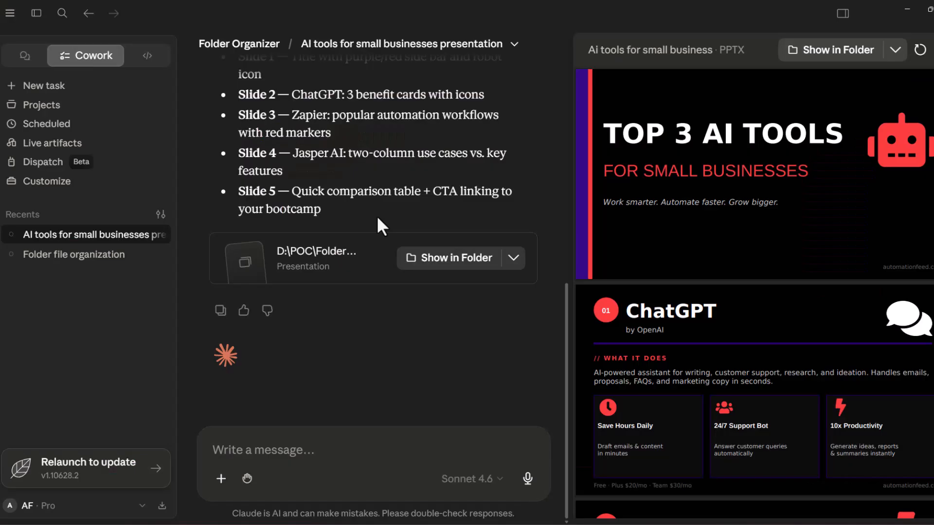